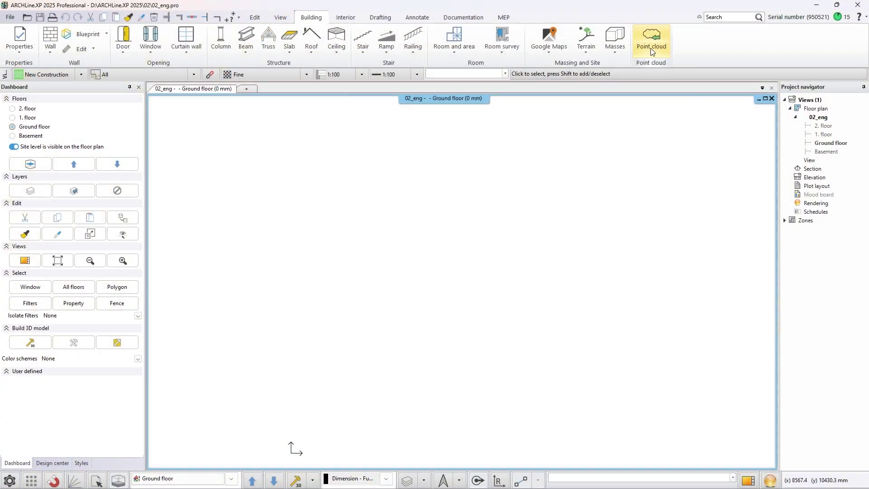
Import the point cloud of the building, place it in the project and make View 1 the large main view
left_click(651, 50)
left_click(654, 69)
left_click(453, 201)
left_click(627, 357)
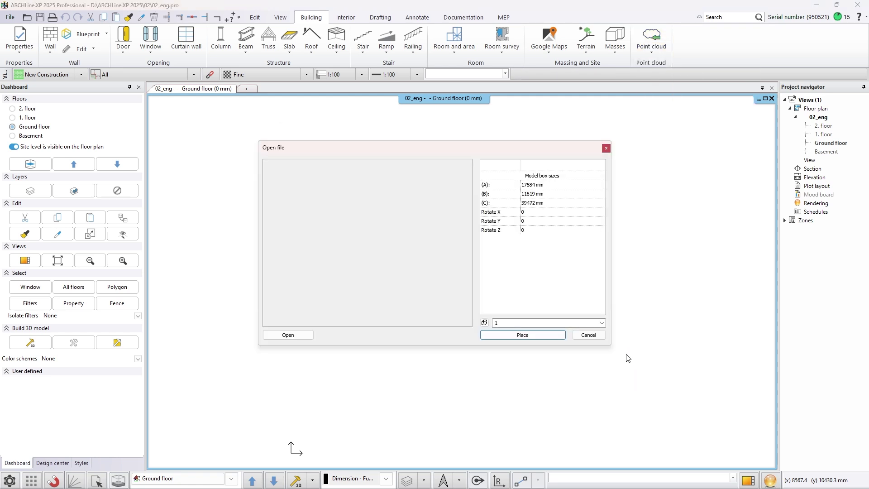
left_click(537, 338)
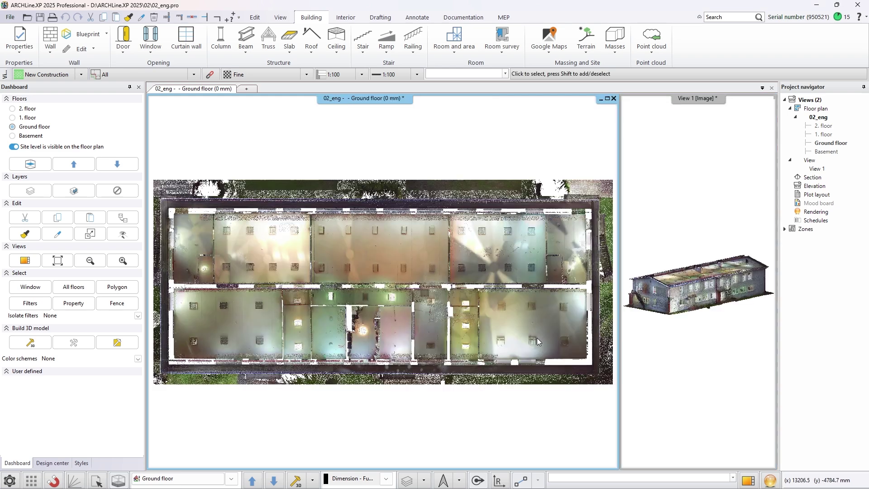
left_click(653, 359)
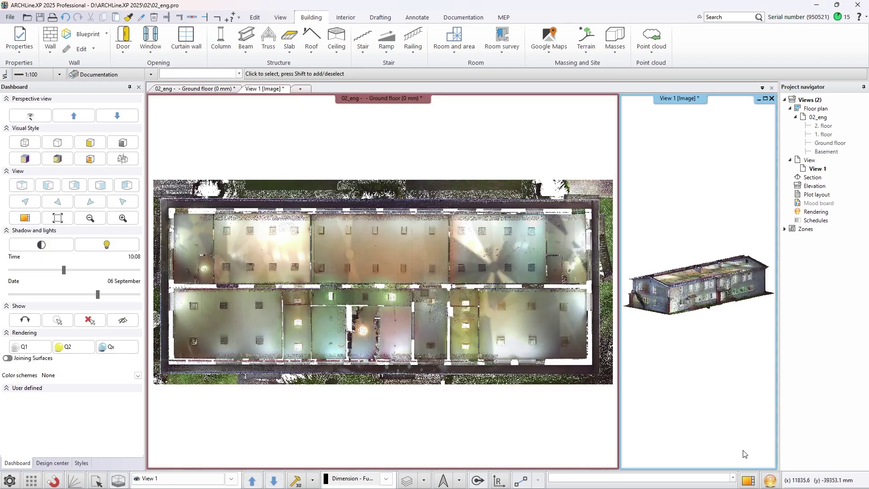
left_click(749, 478)
Create a vertical X point cloud filter across the middle of the building, named Structure, with a region thickness of 500 mm
left_click(652, 40)
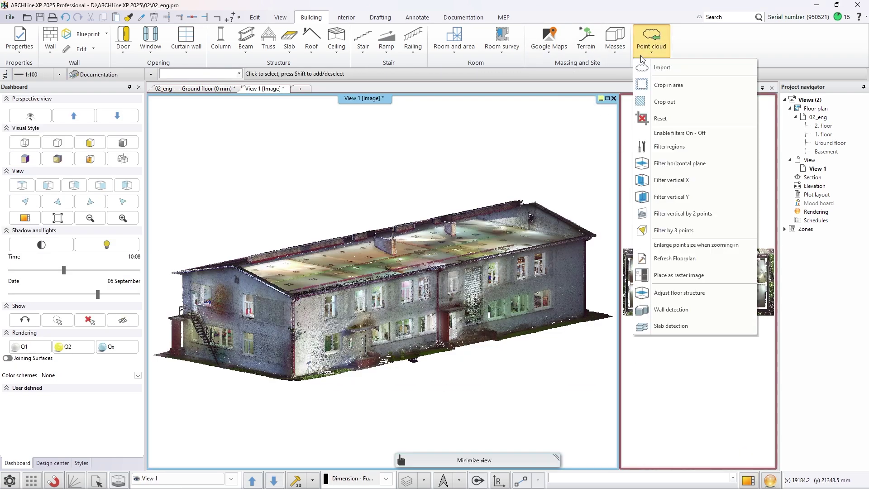
left_click(665, 180)
left_click(540, 304)
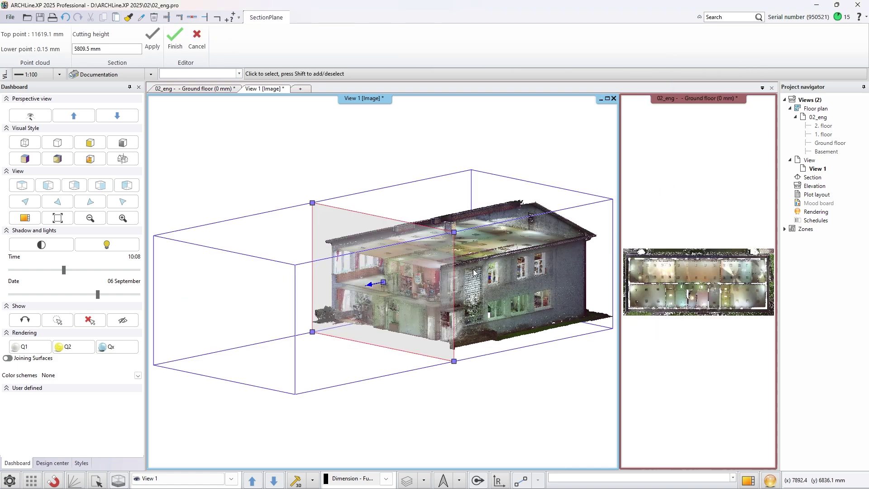
key("Return")
left_click(469, 221)
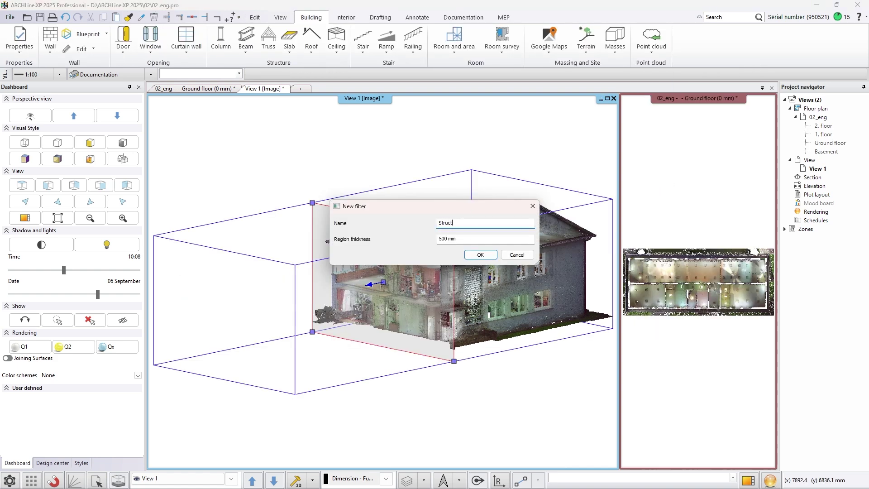
left_click(477, 254)
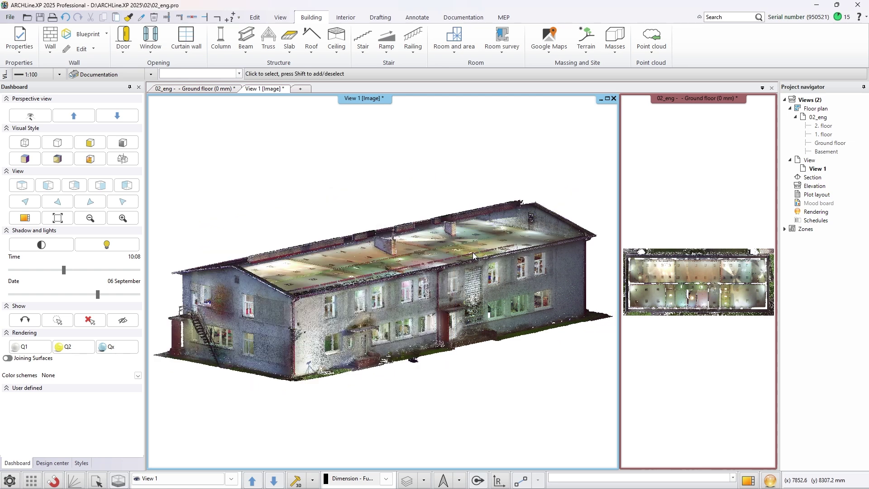
Enable the point cloud filters and view the remaining vertical slice straight on
left_click(651, 39)
left_click(652, 133)
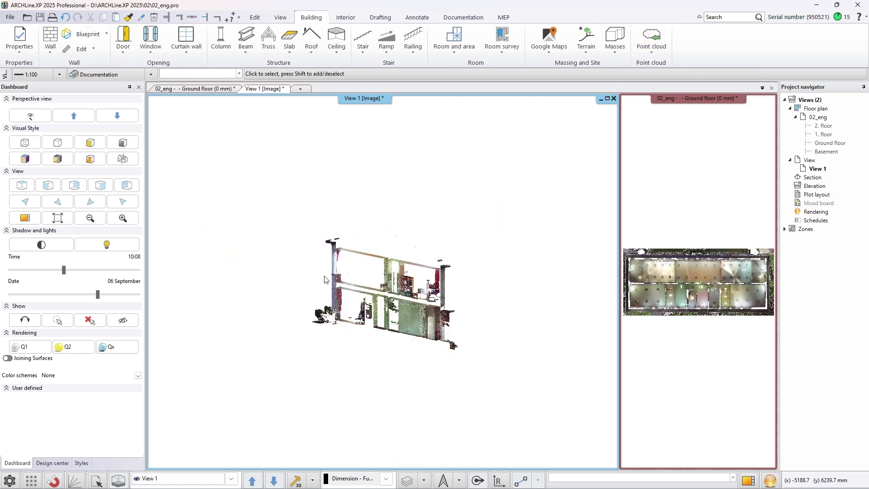
left_click(49, 185)
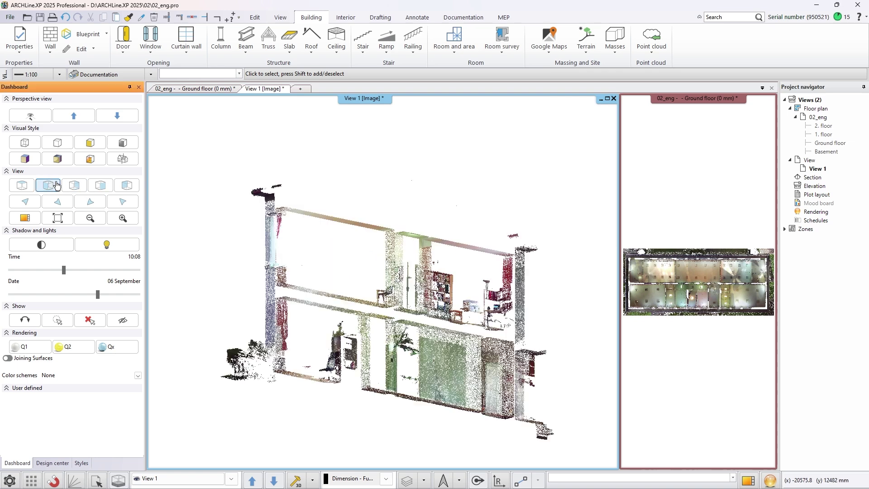
Adjust the floor structure by raising the ground floor level to the lower storey's floor line at 1529.1 mm
left_click(639, 43)
left_click(650, 301)
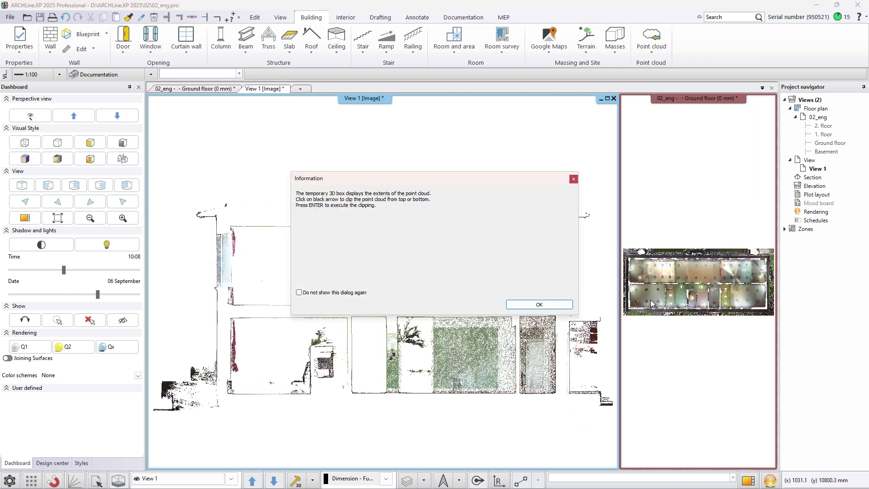
left_click(545, 305)
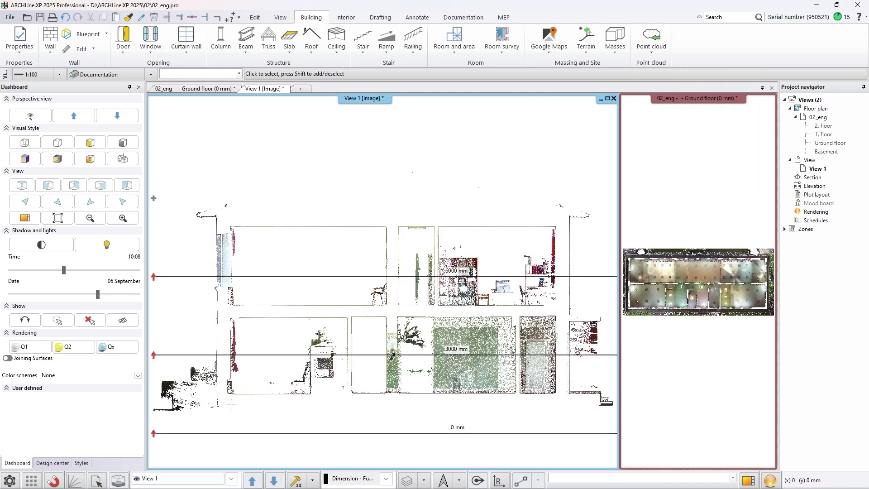
left_click(154, 433)
left_click(266, 397)
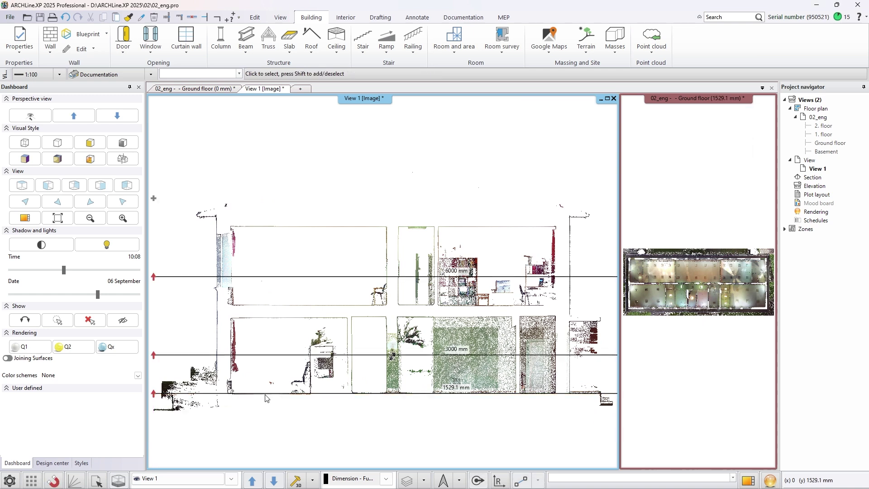
Move the 1. floor level to the upper storey's floor line at 4943.1 mm and raise the 2. floor level to the eaves
left_click(154, 355)
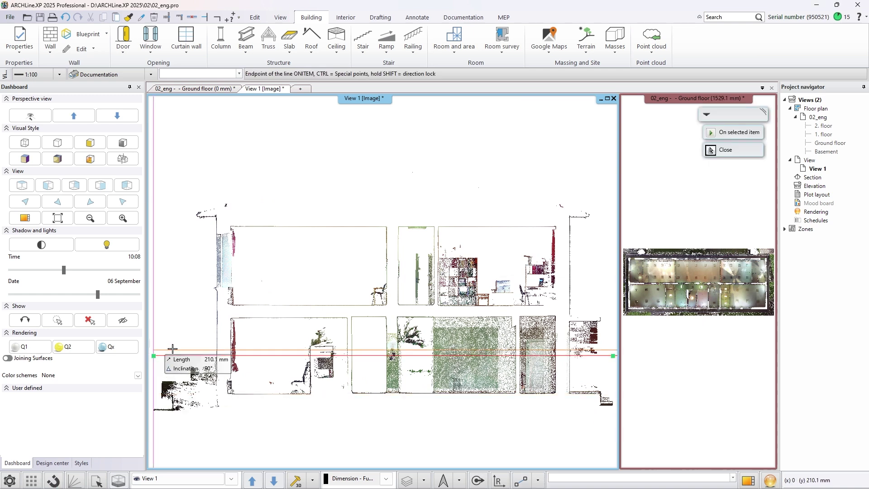
left_click(270, 304)
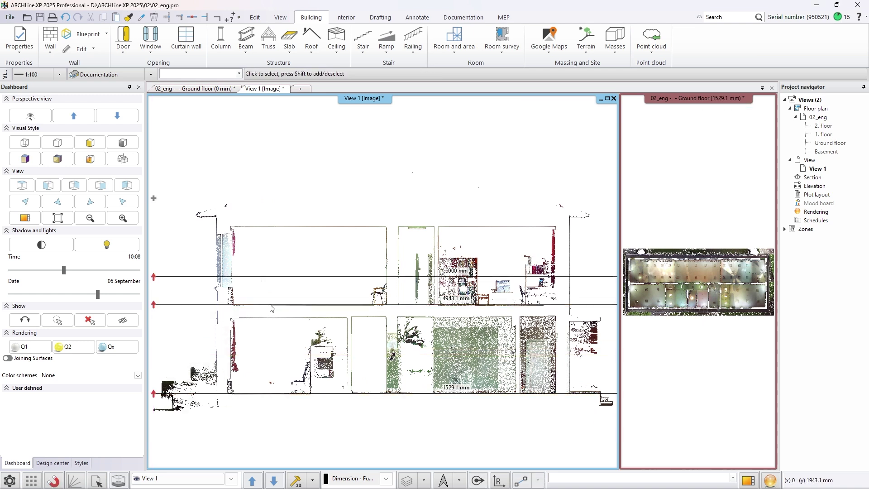
left_click(154, 277)
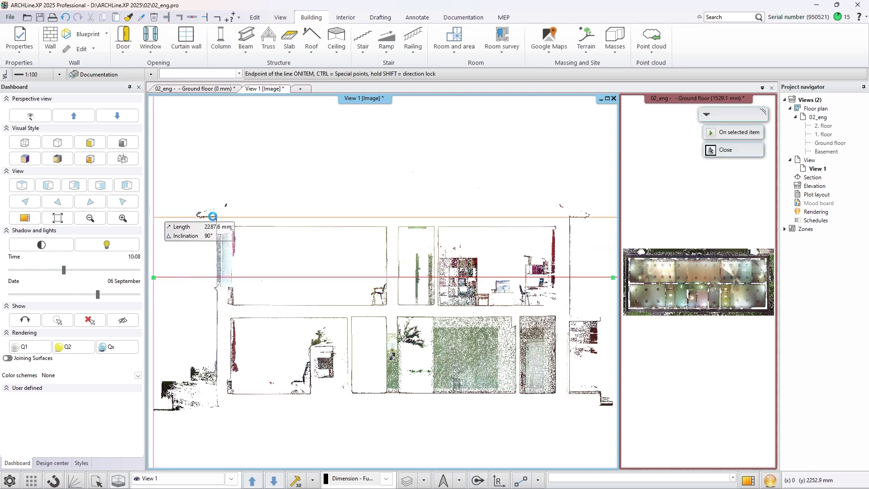
left_click(214, 219)
scroll(217, 224, "down", 3)
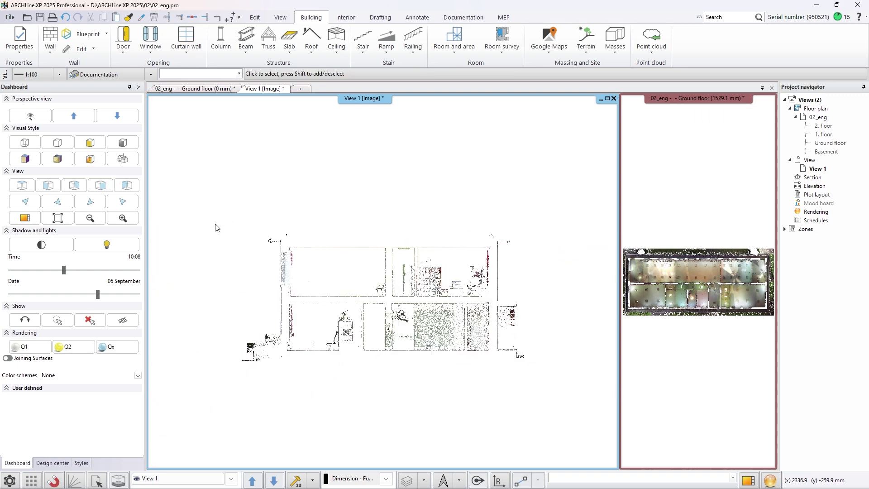
key("Escape")
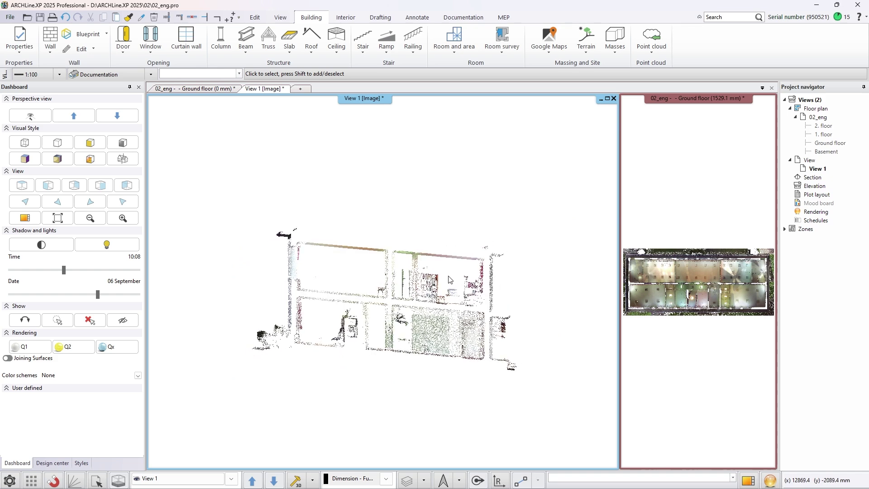
Create a horizontal plane filter named Floor plan, cutting through the ground floor at about 3548 mm with a 500 mm region thickness
left_click(657, 44)
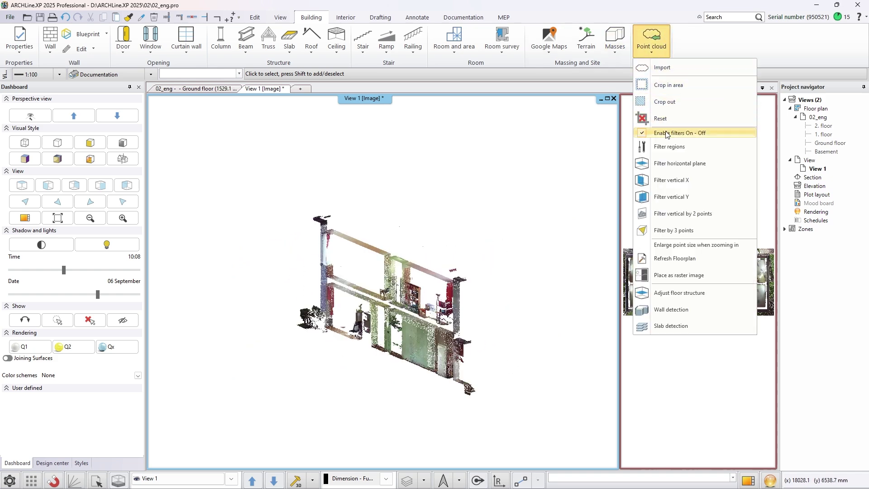
left_click(674, 181)
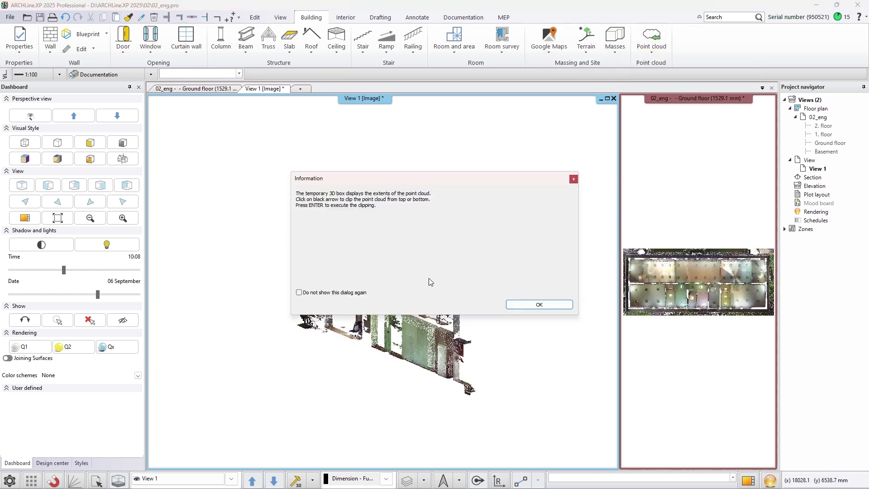
left_click(512, 309)
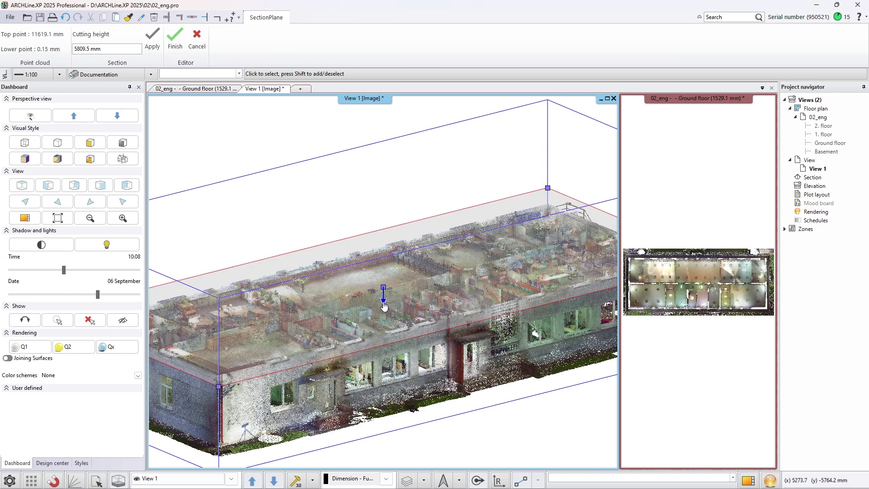
left_click(383, 300)
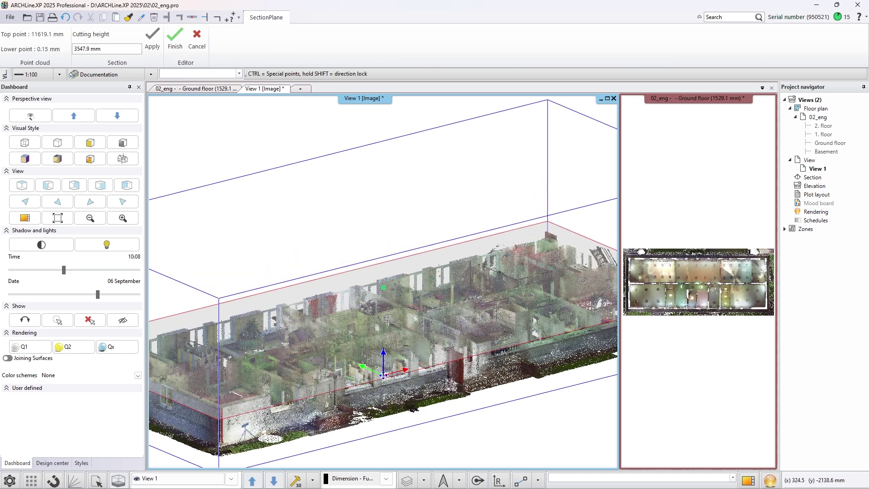
left_click(389, 324)
key("Return")
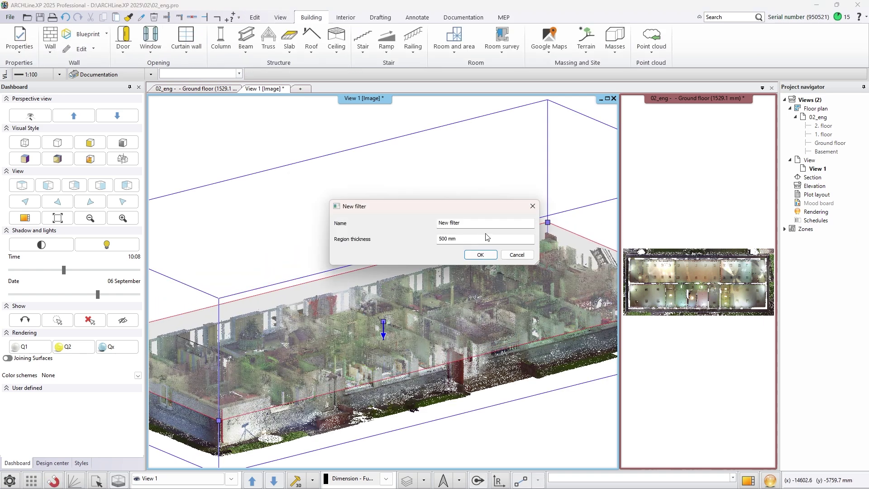
left_click_drag(474, 223, 400, 222)
left_click(472, 255)
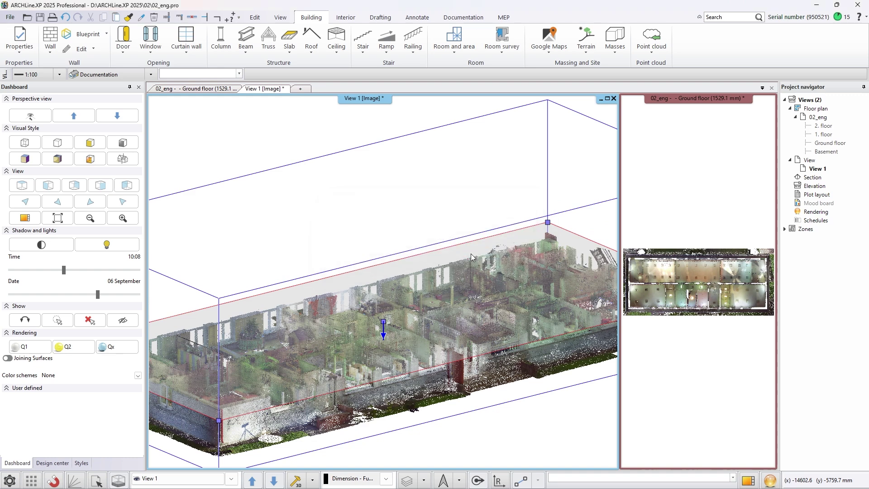
Switch off the Structure filter in the filter regions and refresh the floor plan with the Floor plan slice
left_click(654, 40)
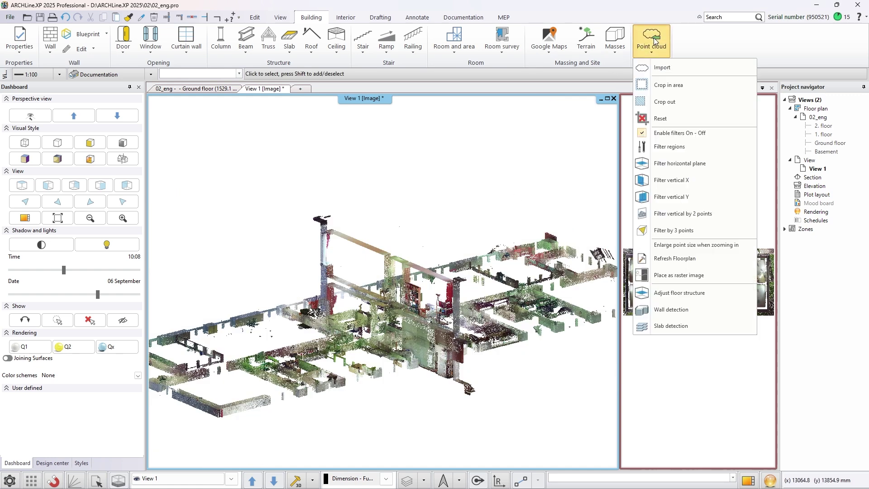
left_click(681, 147)
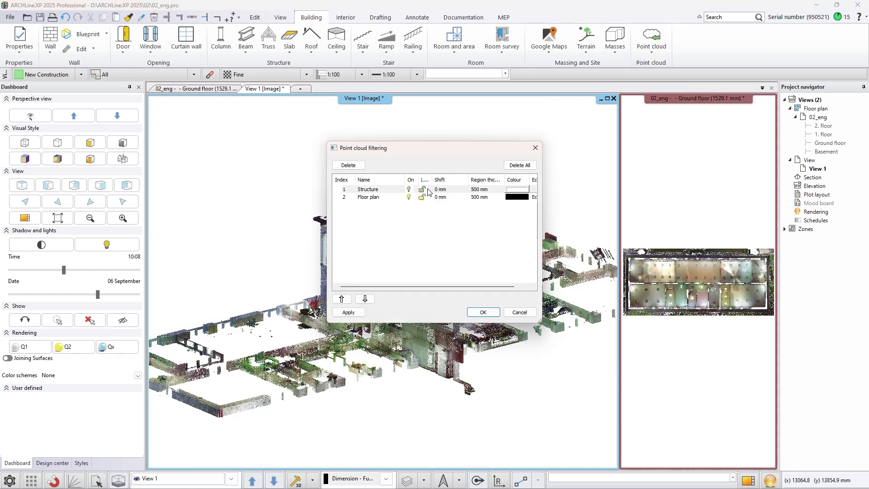
left_click(409, 190)
left_click(483, 313)
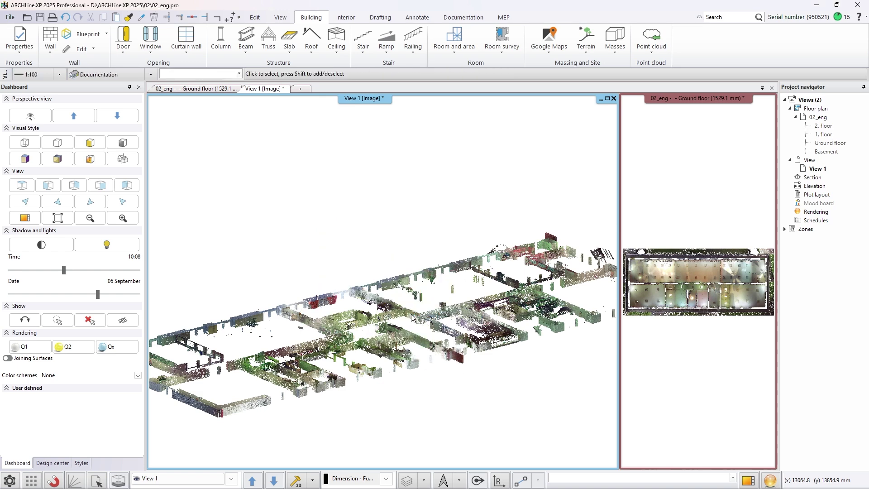
right_click(411, 312)
left_click(469, 222)
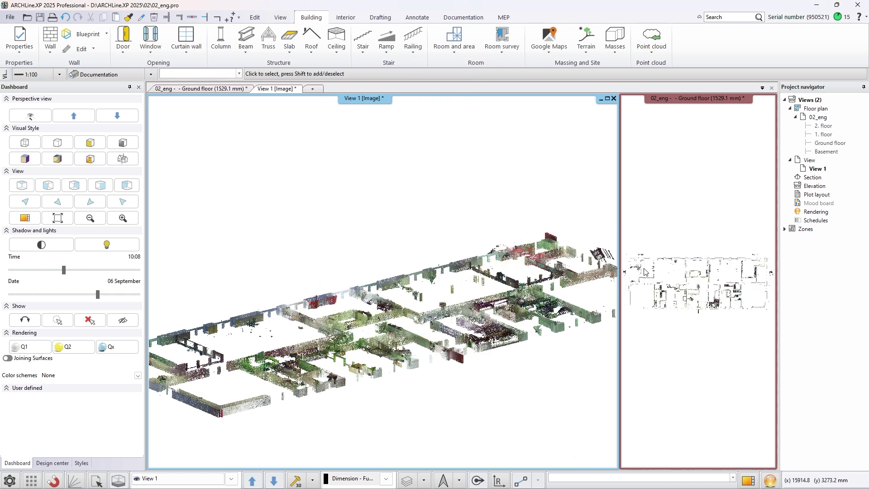
Measure the exterior wall's thickness between its outer and inner faces on the ground floor plan
scroll(645, 271, "up", 3)
left_click(638, 292)
middle_click_drag(638, 293, 716, 307)
scroll(715, 307, "up", 5)
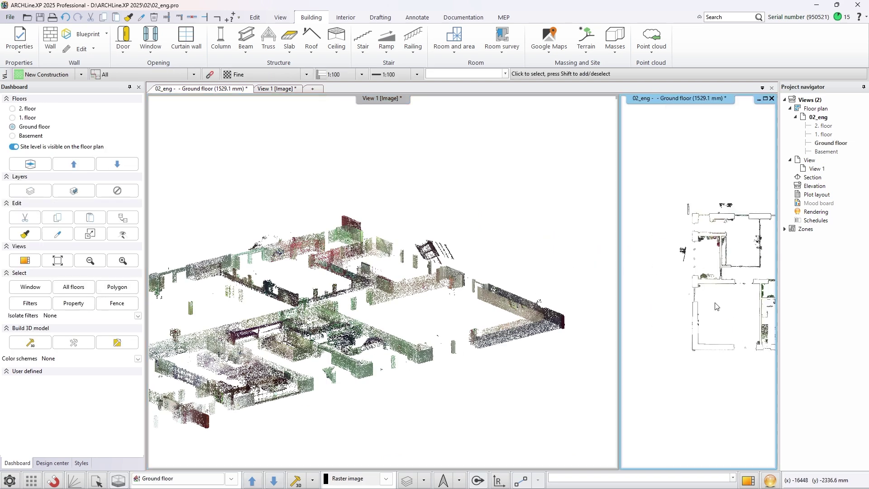
scroll(716, 306, "up", 5)
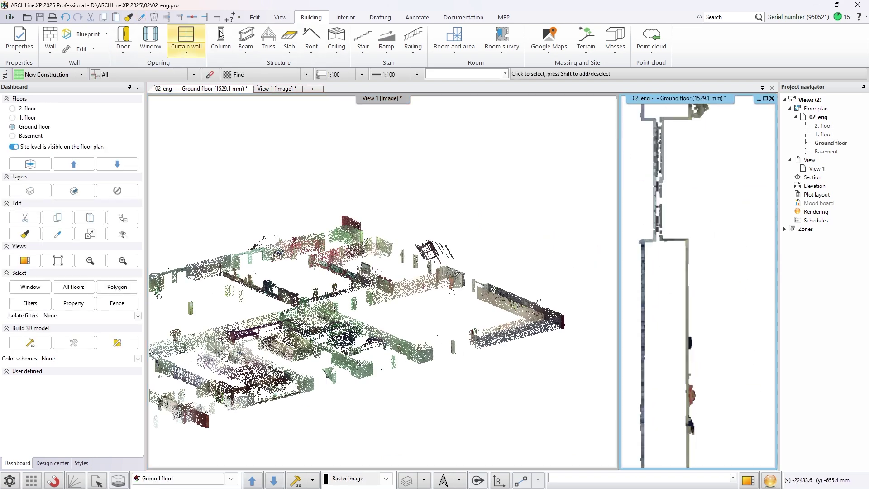
left_click(230, 18)
left_click(644, 257)
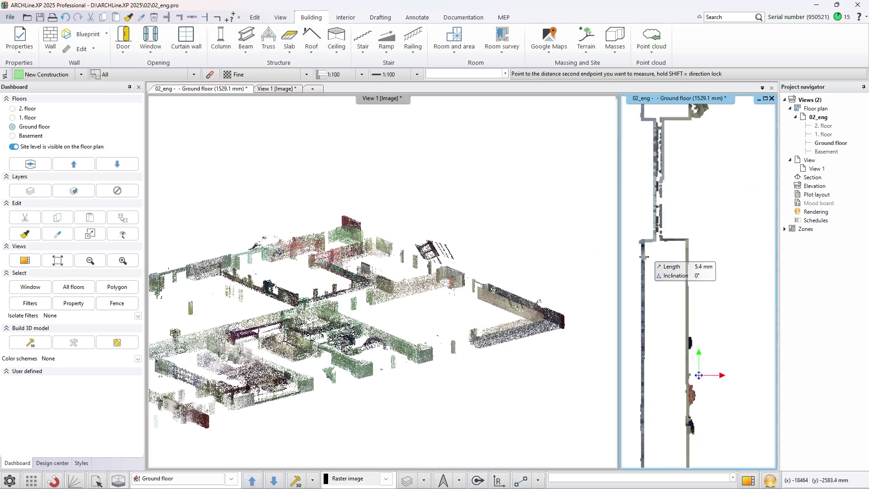
left_click(688, 257)
left_click(561, 305)
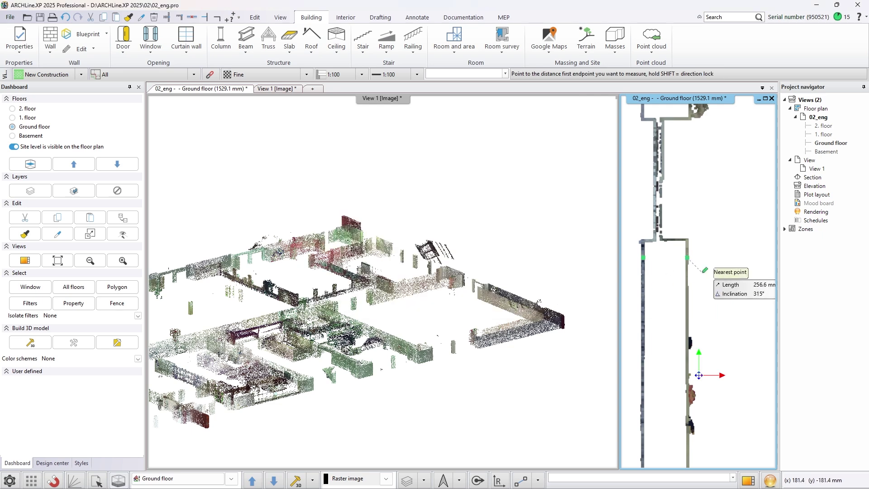
Set the default wall's total thickness to 530 mm in the wall properties
left_click(51, 39)
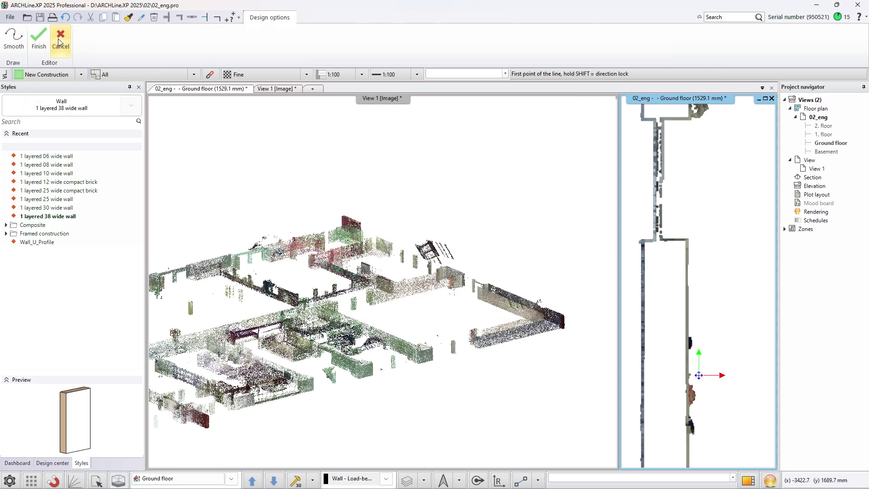
left_click(60, 42)
right_click(45, 36)
left_click(68, 39)
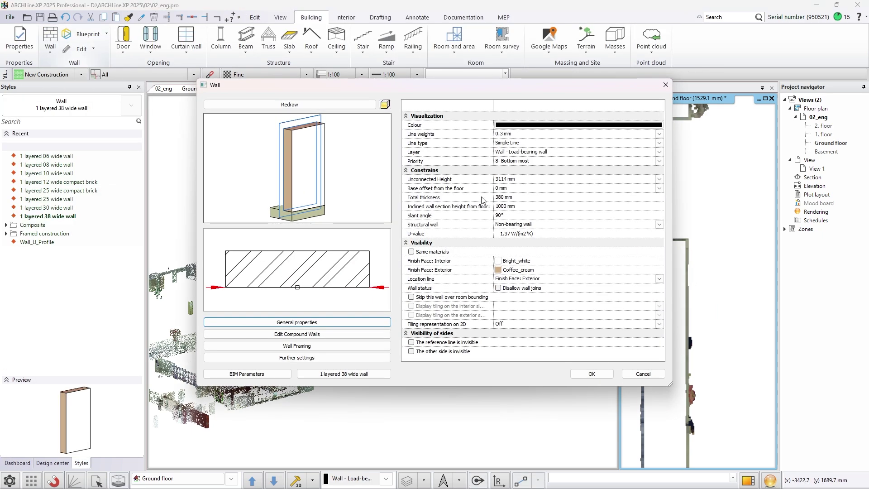
left_click(502, 197)
type("530")
key("Return")
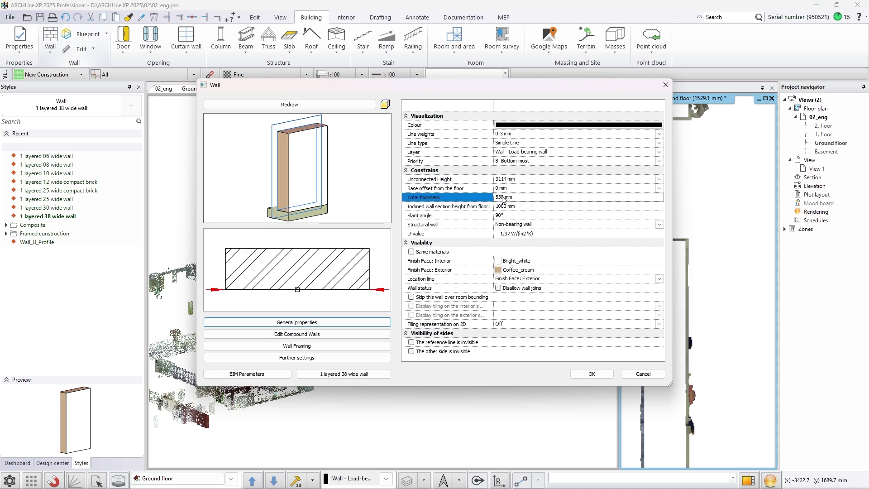
left_click(592, 374)
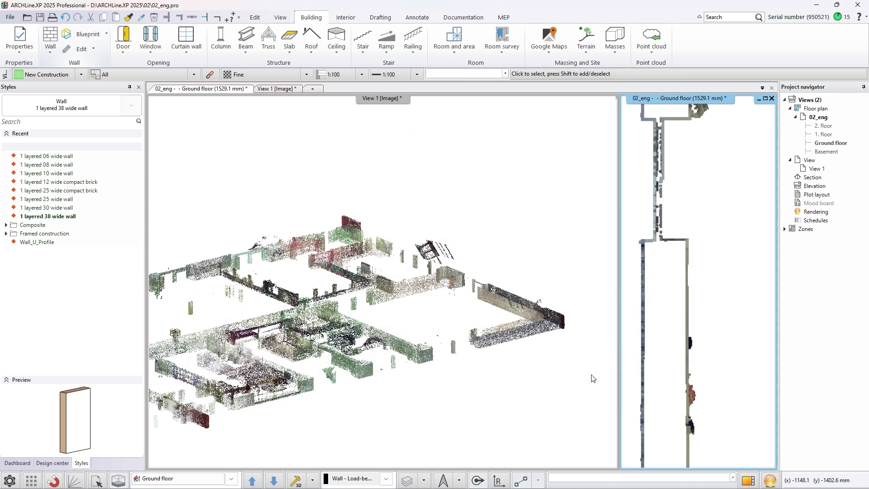
Create the first long exterior wall from the point cloud in the 3D view with Wall detection, spanning its two end corners
left_click(581, 347)
scroll(436, 331, "down", 1)
left_click(652, 39)
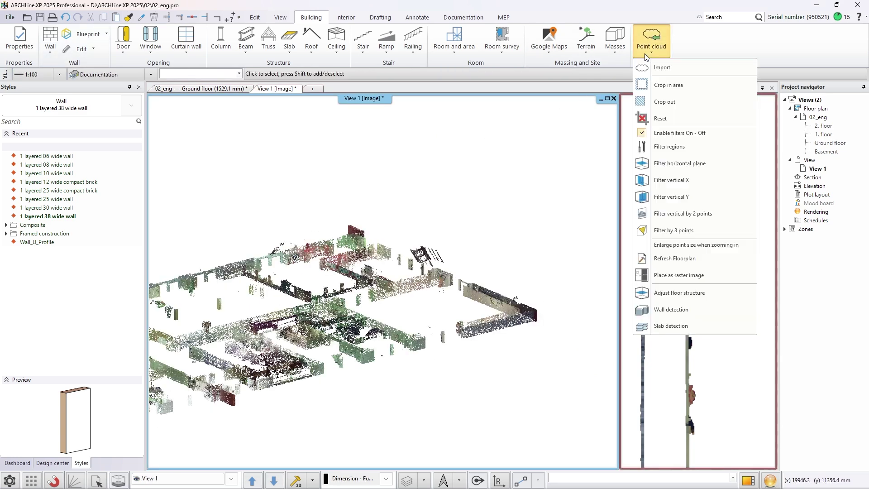
left_click(677, 312)
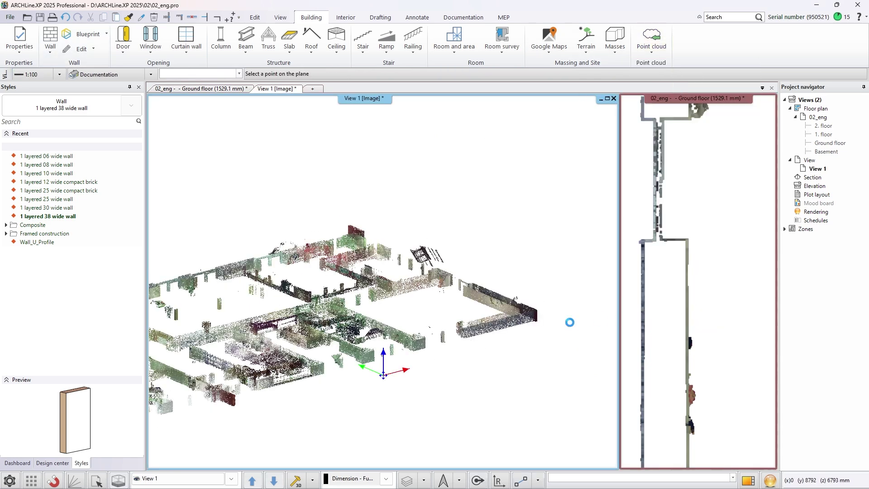
left_click(523, 321)
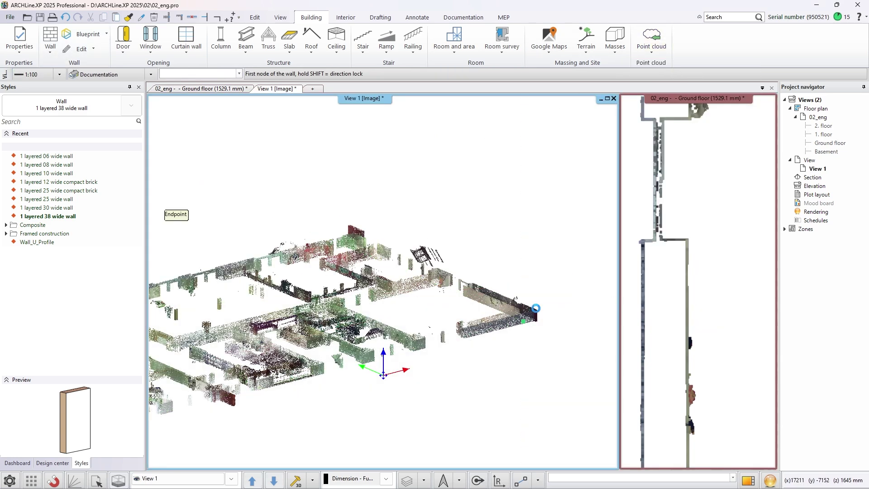
left_click(535, 311)
middle_click_drag(226, 393, 500, 307)
left_click(171, 384)
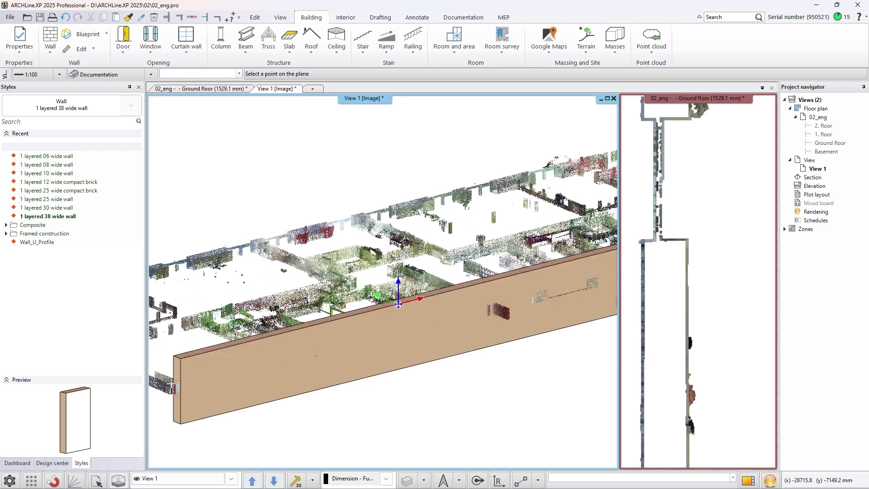
Detect the adjoining short end wall's plane in the point cloud and place the wall between its two corners
right_click_drag(214, 389, 252, 390)
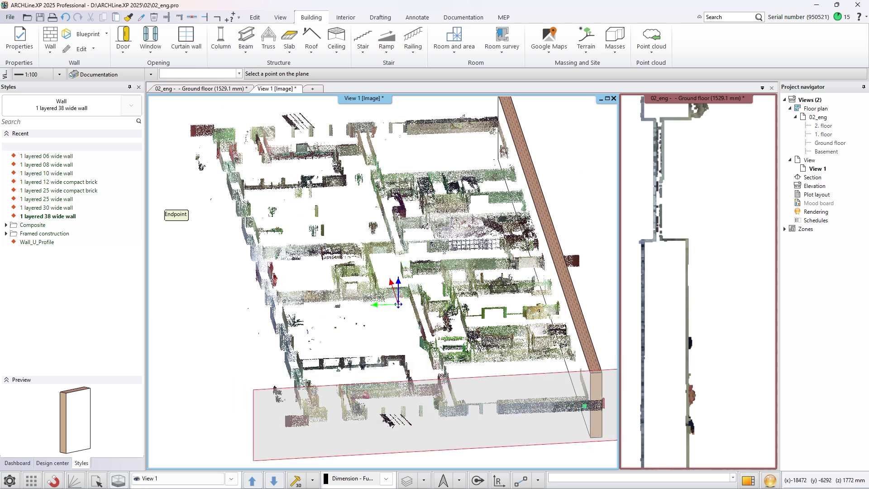
left_click(583, 406)
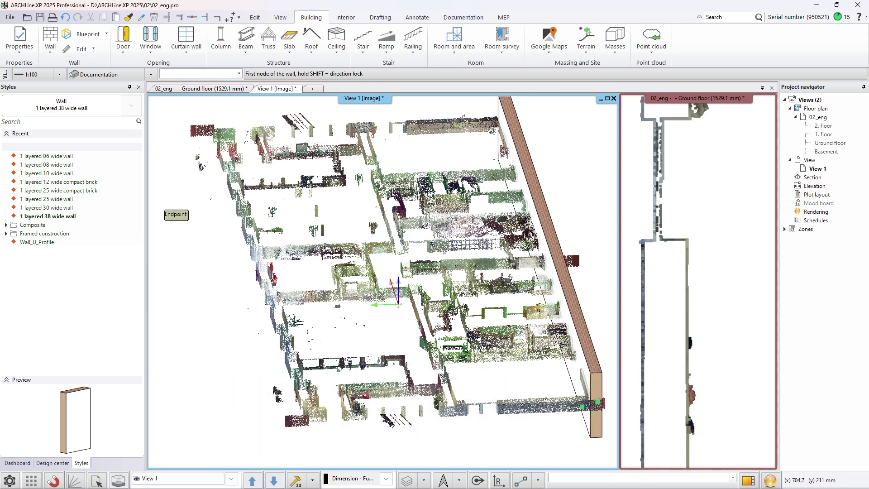
left_click(313, 415)
left_click(309, 414)
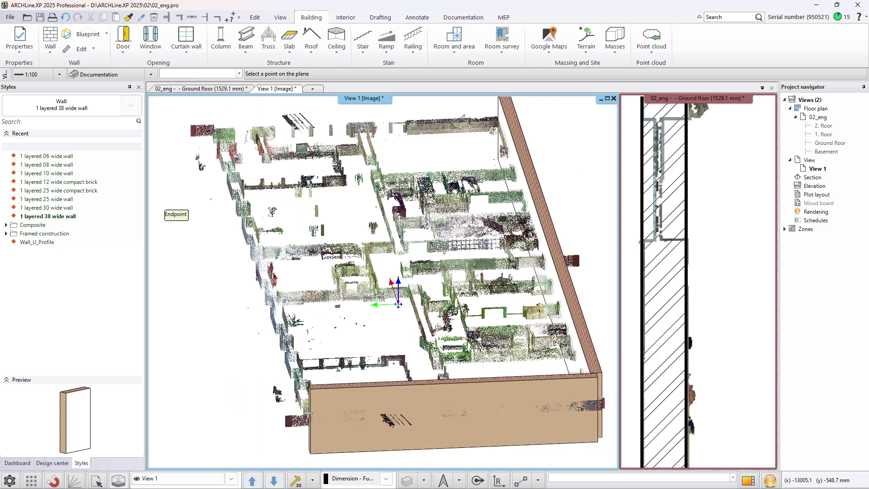
Detect the opposite long exterior wall from its point cloud face and place it along the building's full length
middle_click_drag(394, 417, 481, 413)
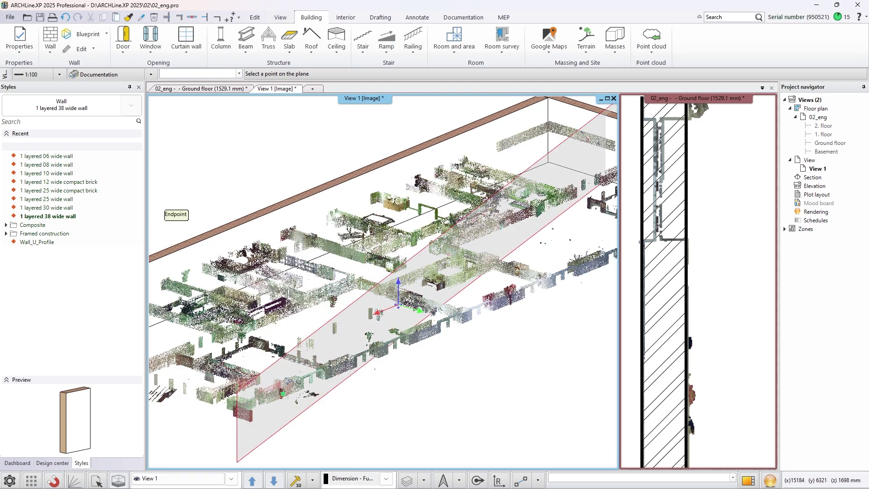
left_click(292, 392)
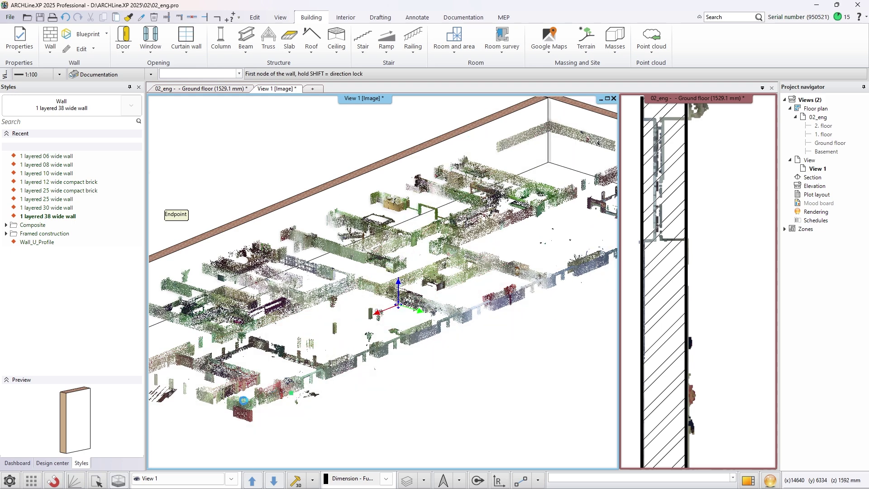
left_click(281, 394)
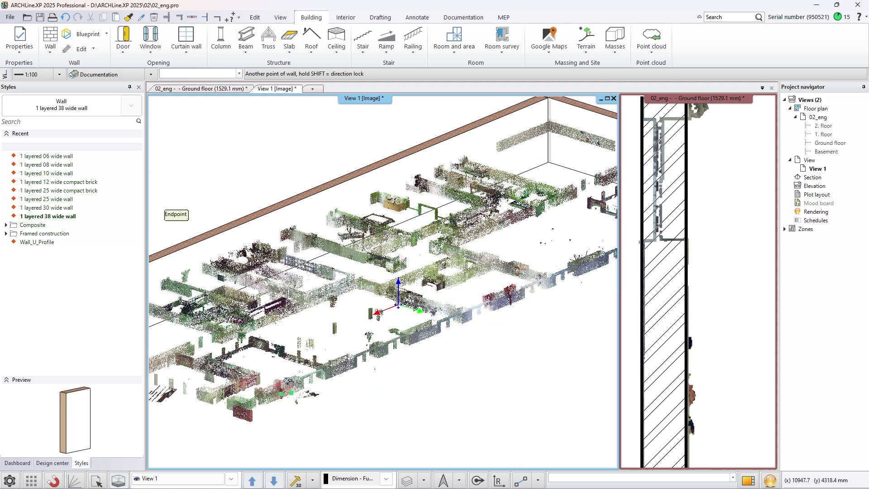
middle_click_drag(530, 288, 371, 365)
left_click(603, 269)
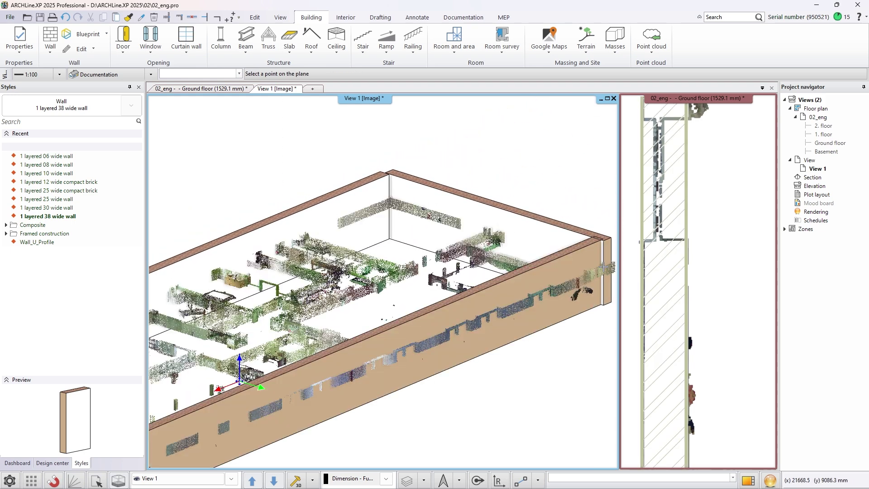
Detect the remaining short end wall from the point cloud, place it between its corners and finish wall detection
mouse_move(316, 417)
middle_mouse_down("shift")
mouse_move(374, 409)
mouse_move(470, 329)
middle_mouse_up("shift")
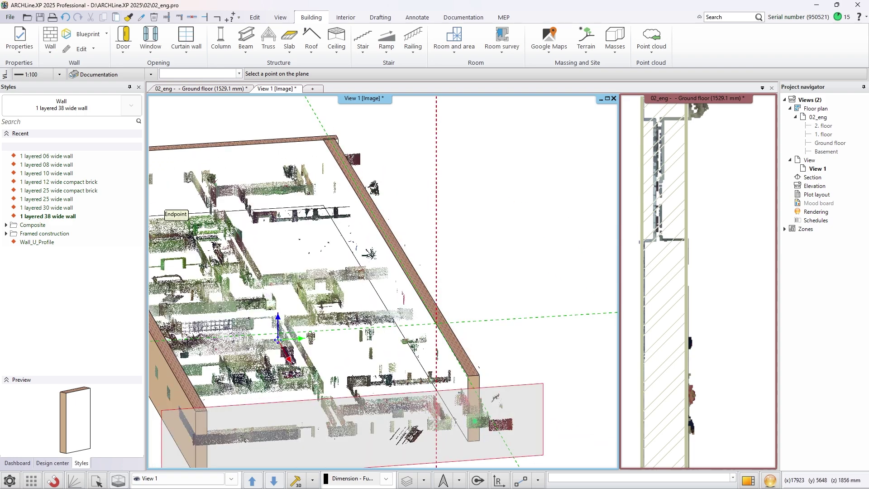
left_click(476, 422)
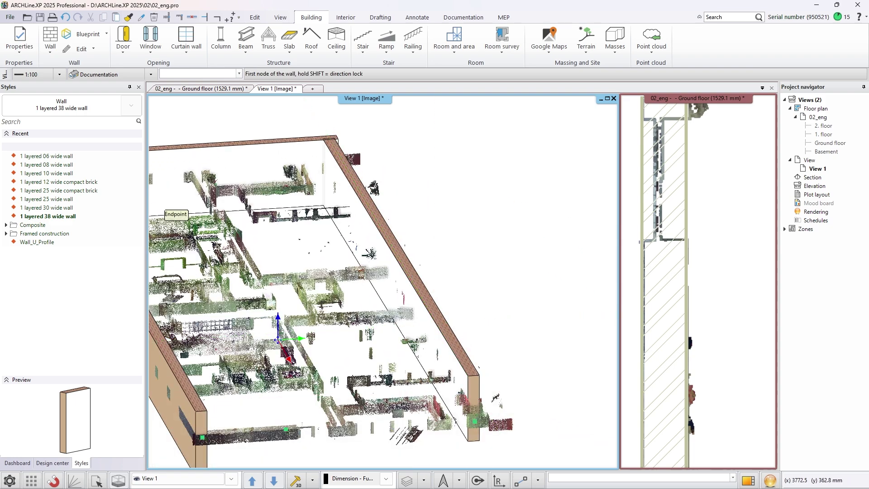
left_click(475, 421)
left_click(478, 414)
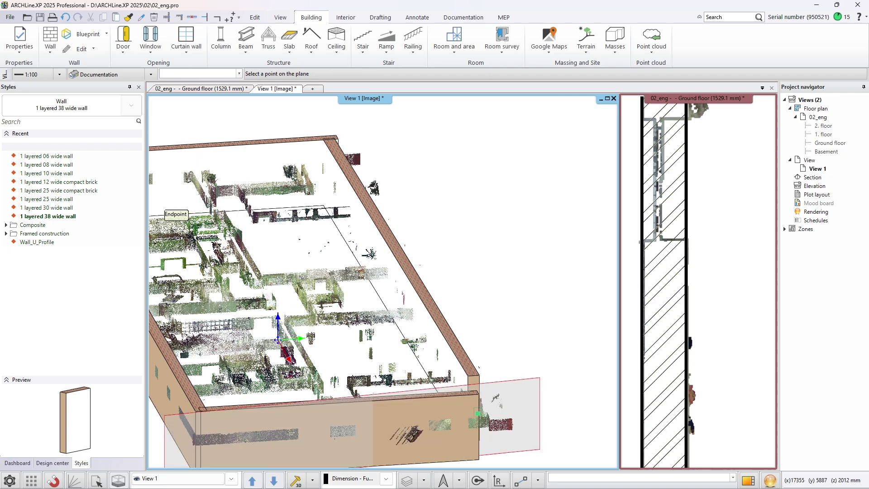
right_click_drag(473, 419, 410, 431)
scroll(411, 435, "down", 6)
key("Escape")
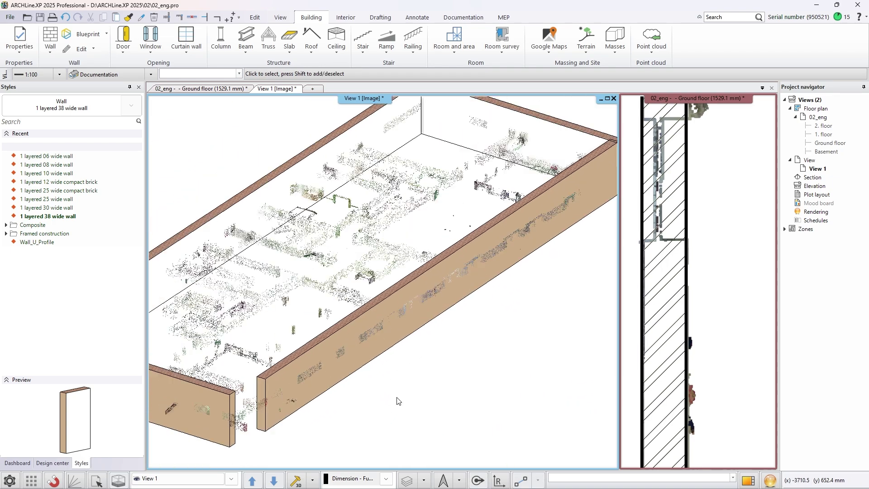
Trim and extend the exterior walls to each other at the three open or overlapping building corners
left_click(179, 18)
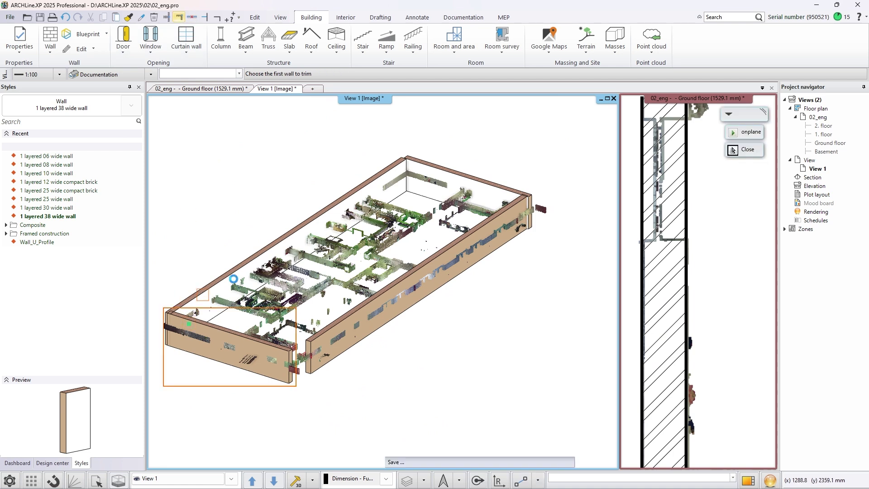
left_click(423, 157)
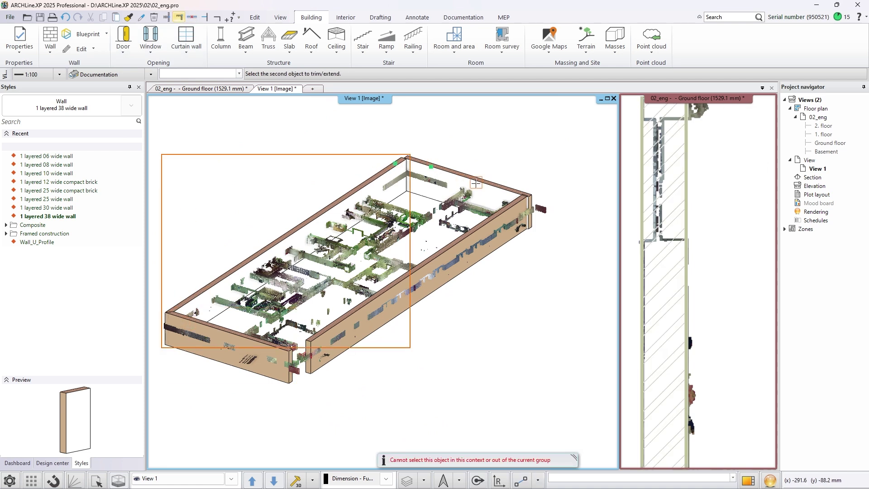
left_click(424, 177)
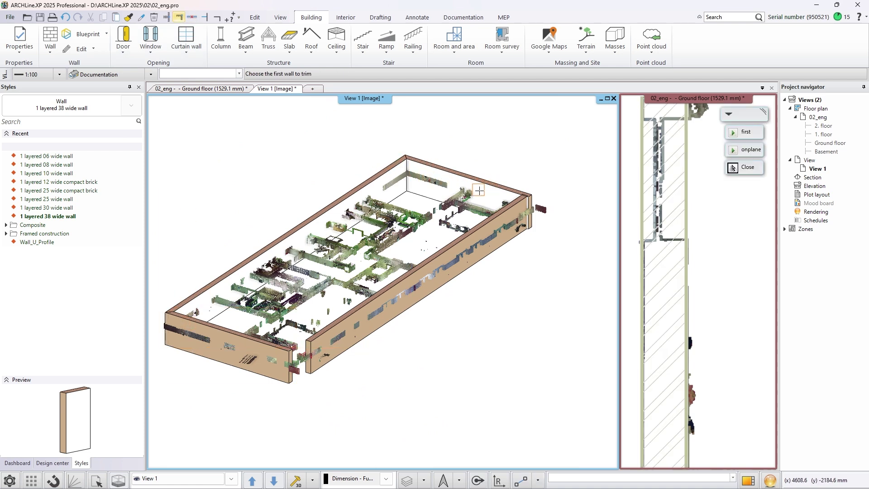
left_click(492, 192)
left_click(501, 233)
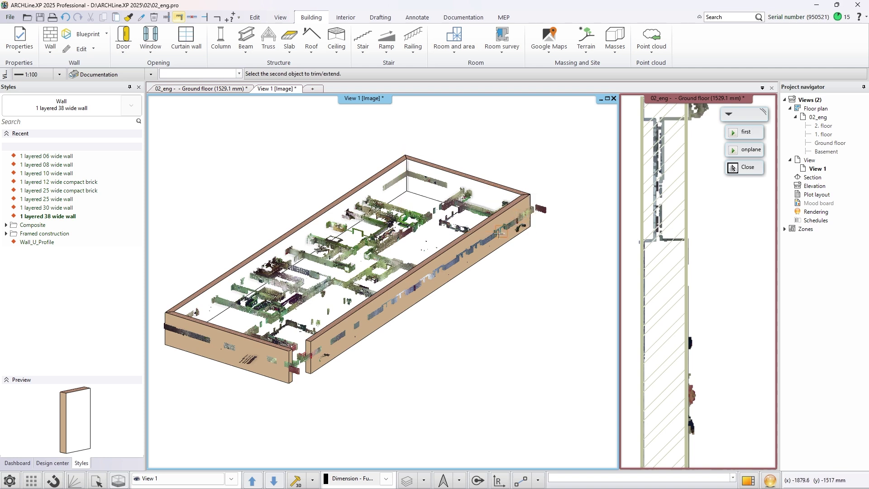
left_click(325, 358)
left_click(276, 364)
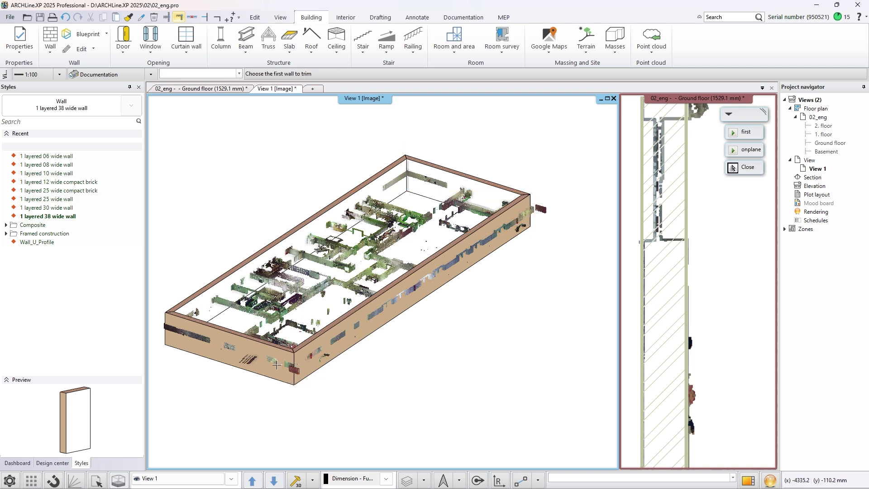
key("Escape")
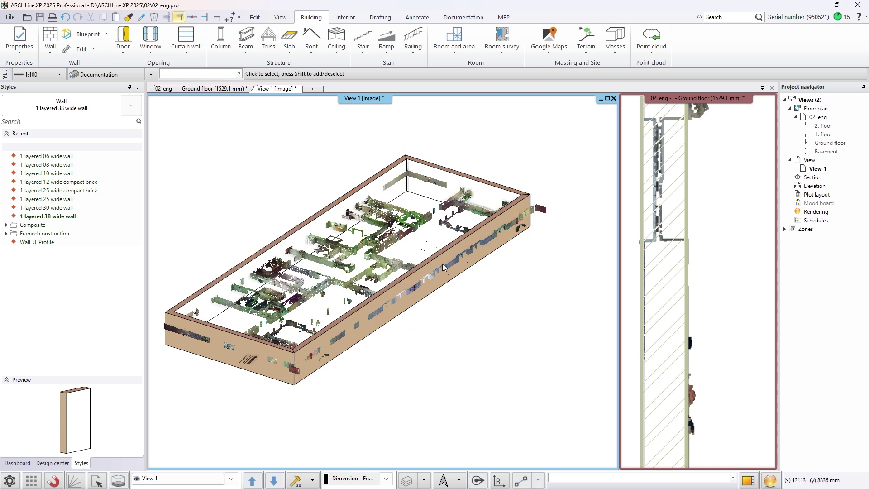
Enable the Structure filter and disable Floor plan in the filter regions, and show the building slice in a straight end view
left_click(651, 40)
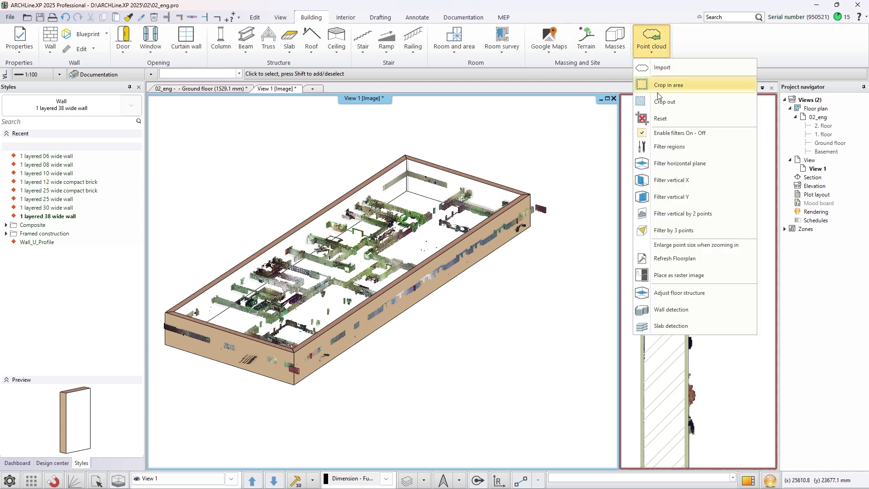
left_click(663, 164)
left_click(398, 197)
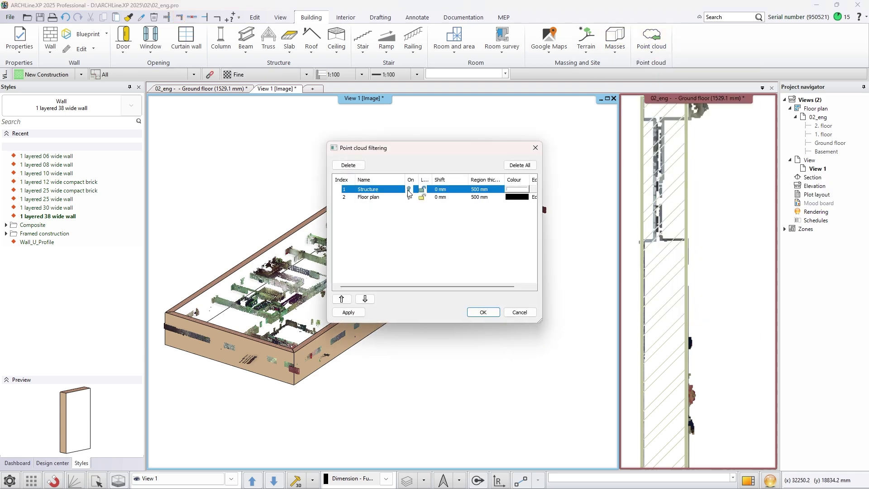
left_click(485, 315)
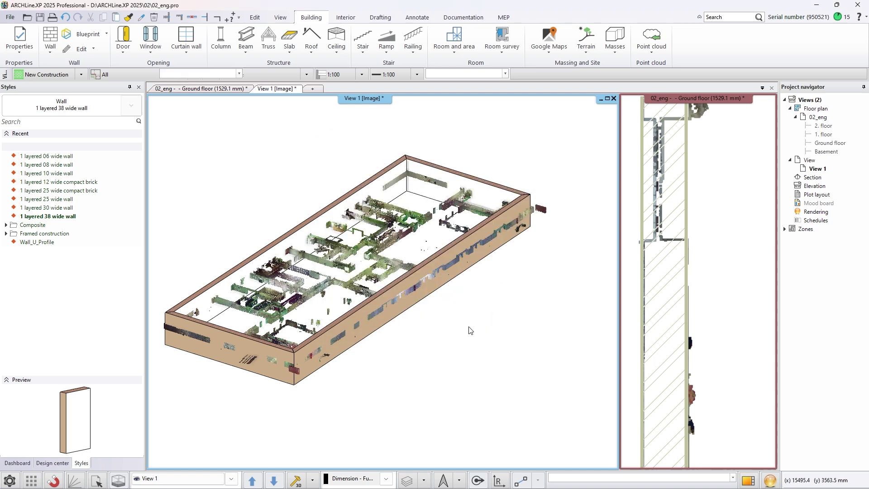
left_click(17, 462)
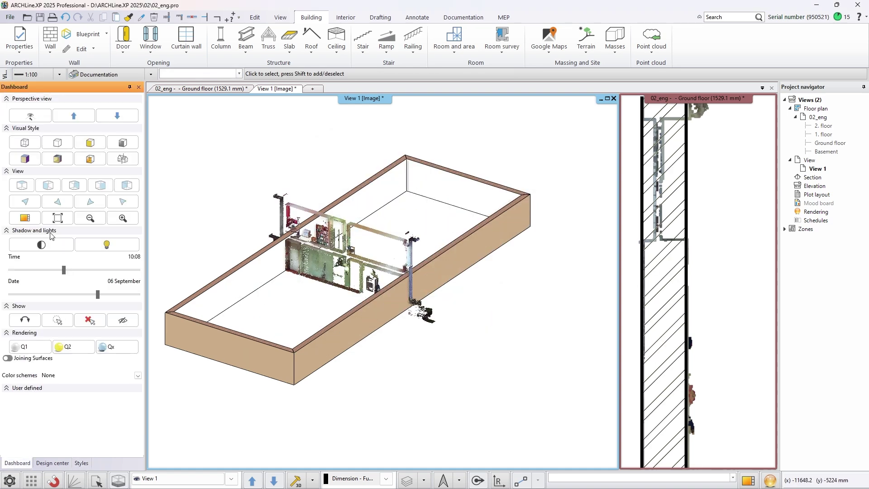
left_click(47, 190)
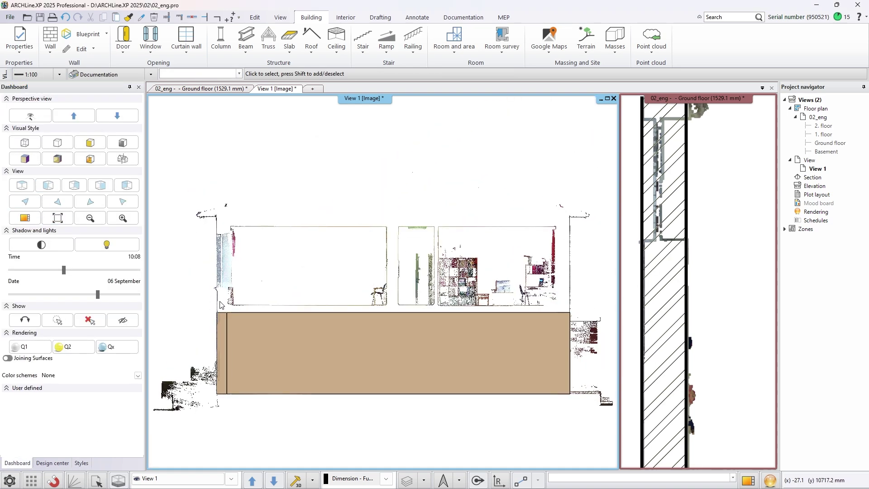
Create the ground floor slab with Slab detection, picking a point of the cloud just below the exterior wall's base
left_click(638, 45)
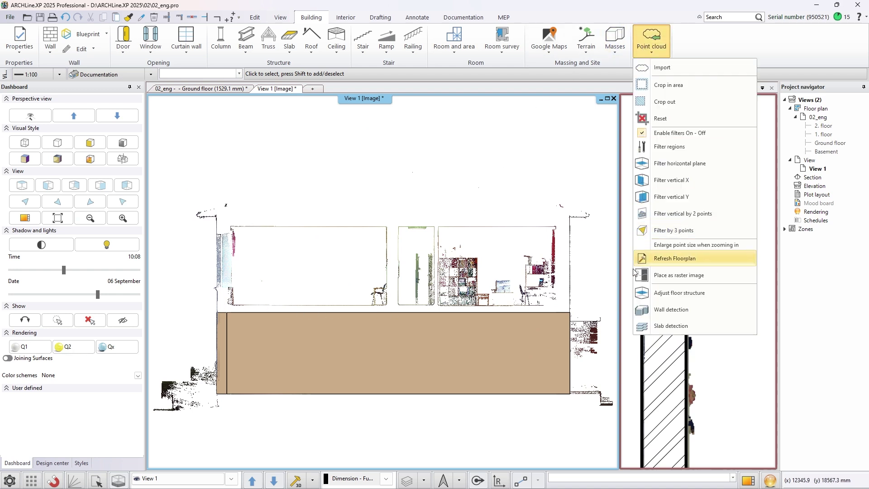
left_click(649, 325)
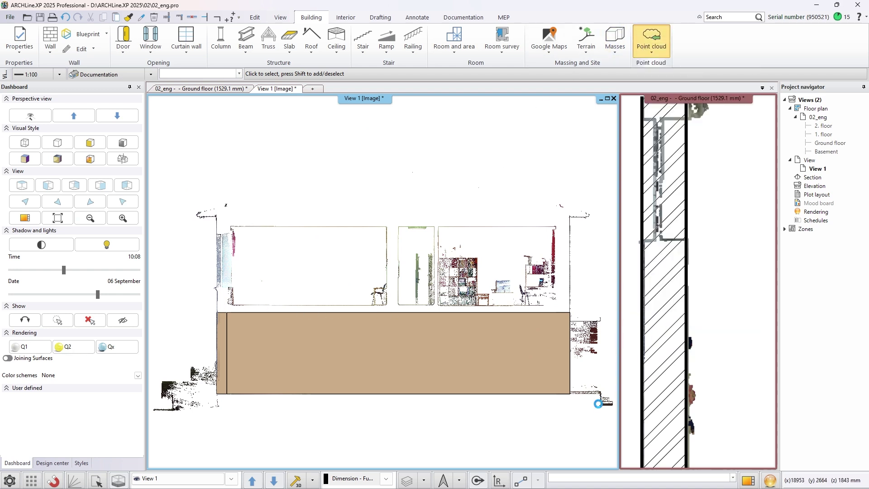
left_click(598, 404)
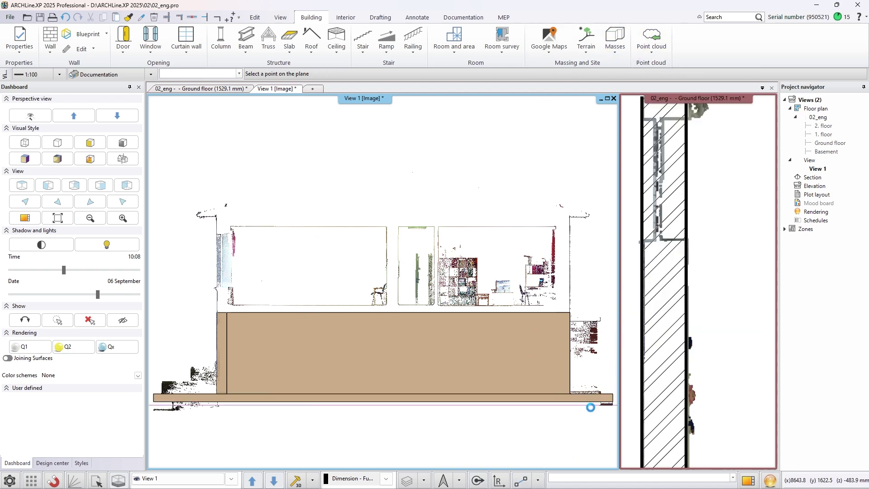
left_click(579, 415)
Offset the slab's short front edge inward to line up with the end wall's outer face
middle_click_drag(525, 314, 441, 371)
left_click(441, 371)
left_click(438, 373)
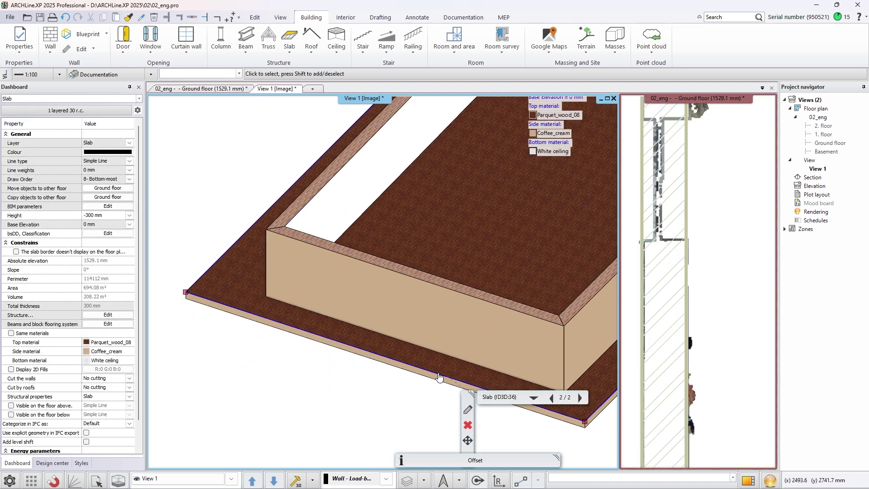
left_click(440, 373)
left_click(441, 374)
left_click(440, 377)
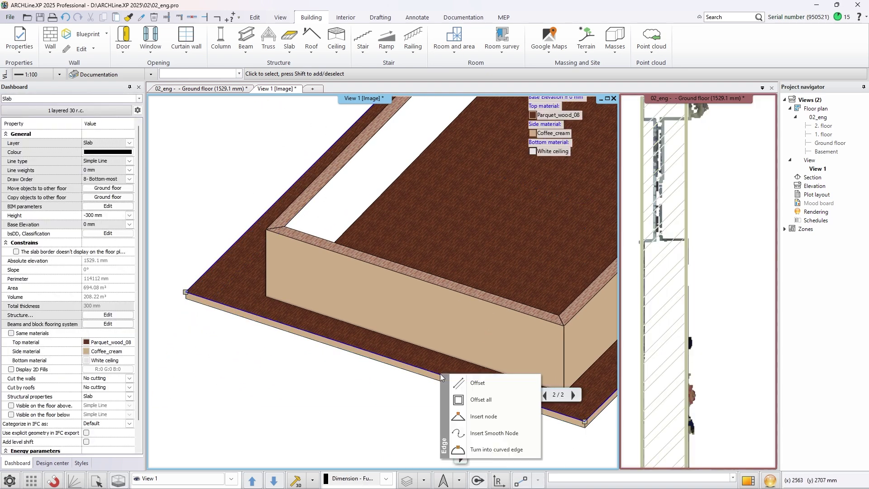
left_click(460, 382)
left_click(510, 306)
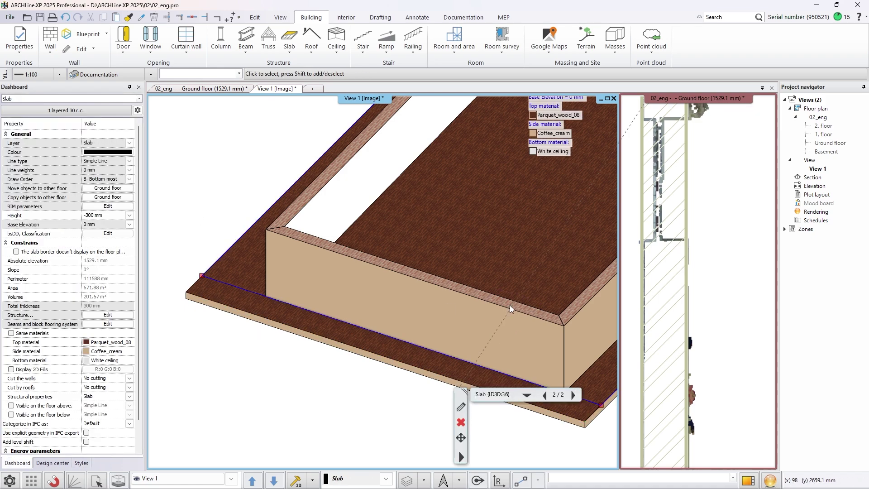
Offset both long edges of the slab inward to the outer faces of the long exterior walls
left_click(241, 244)
left_click(257, 246)
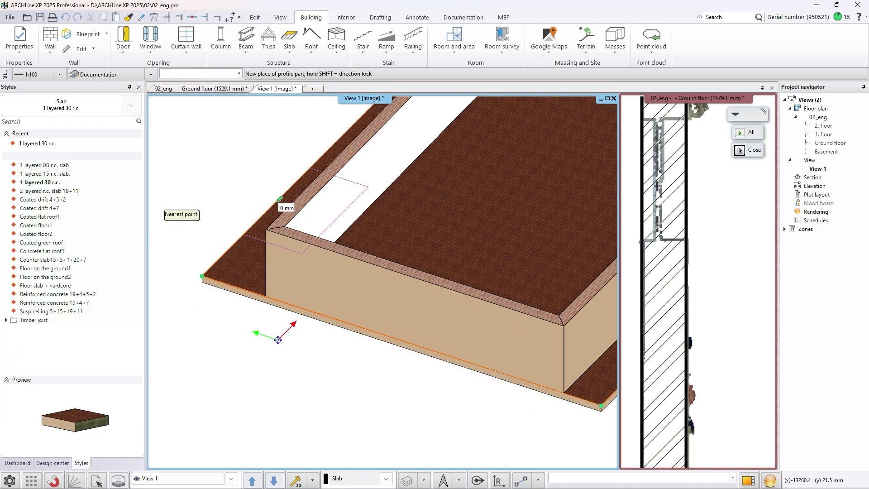
left_click(293, 207)
middle_click_drag(524, 316, 397, 310)
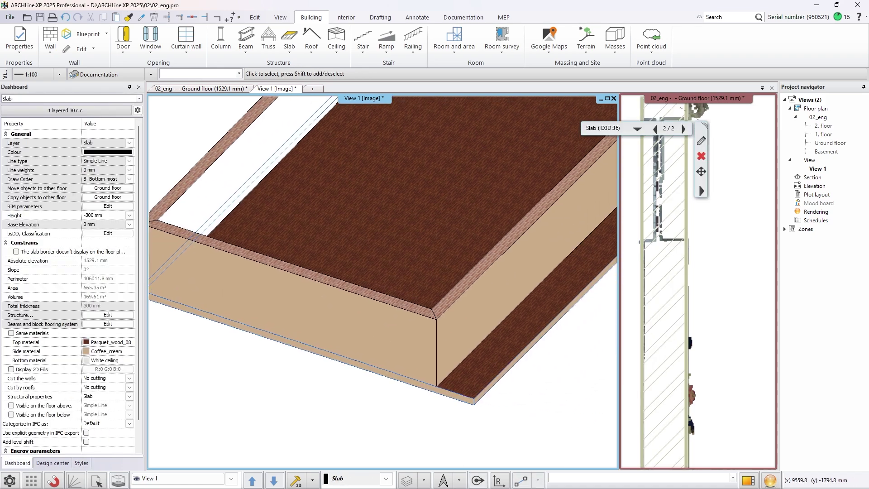
left_click(521, 353)
left_click(537, 361)
left_click(471, 352)
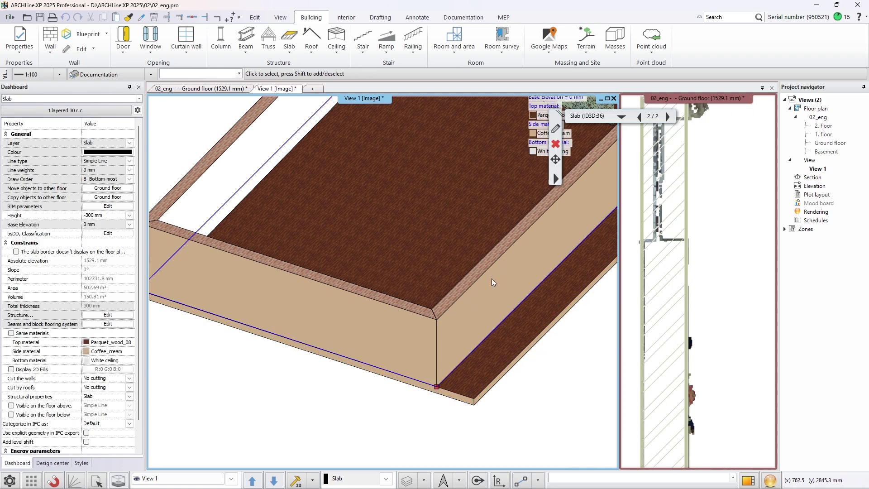
Offset the slab's far short edge inward to the outer face of the far end wall
middle_click_drag(516, 208, 296, 418)
scroll(532, 297, "down", 4)
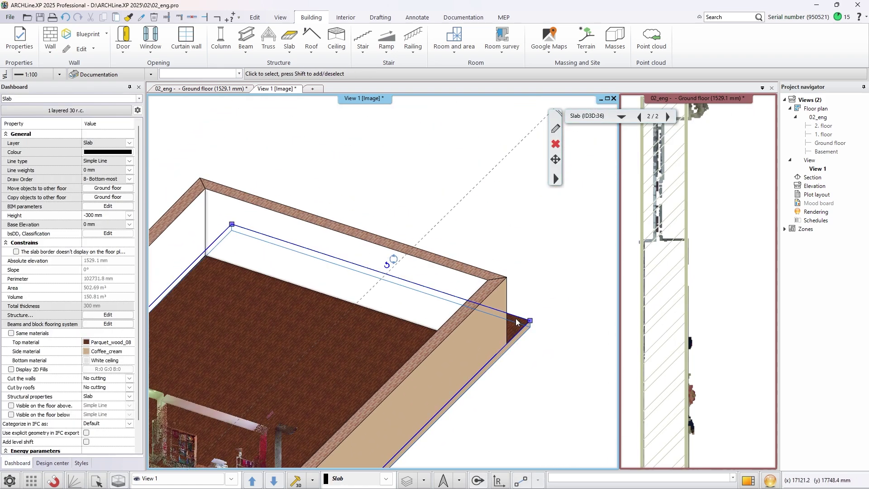
left_click(516, 322)
left_click(557, 326)
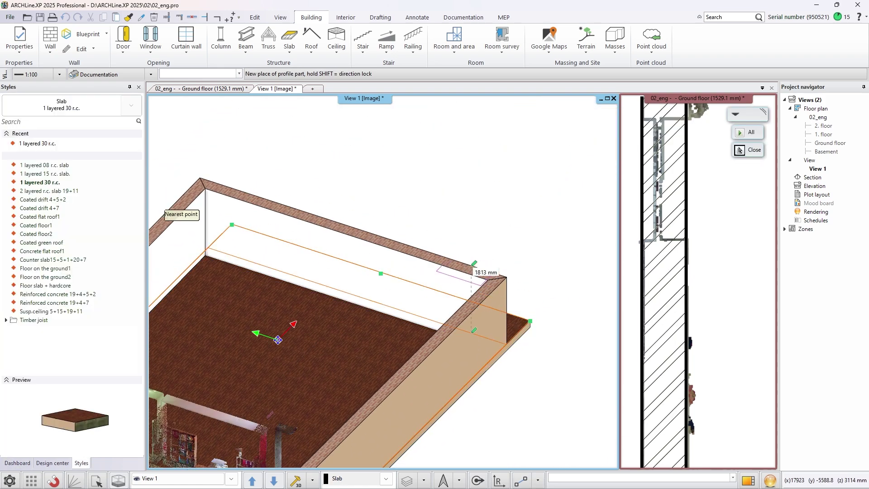
left_click(471, 267)
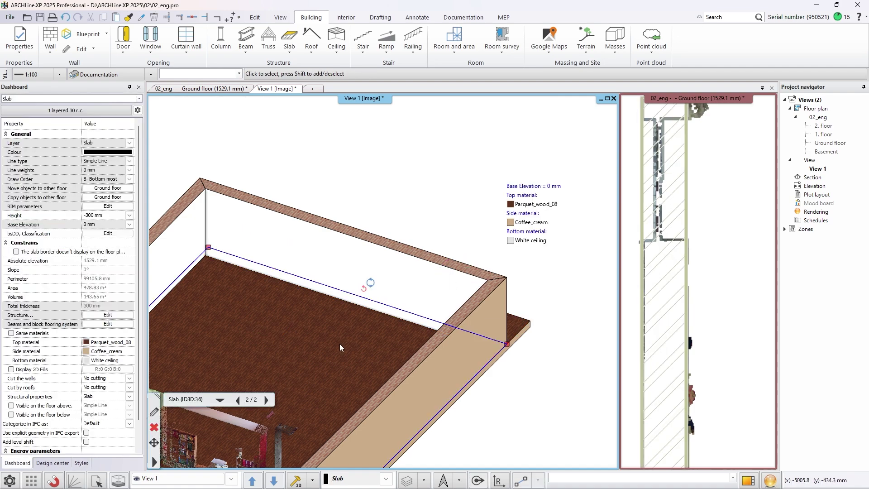
scroll(335, 346, "down", 5)
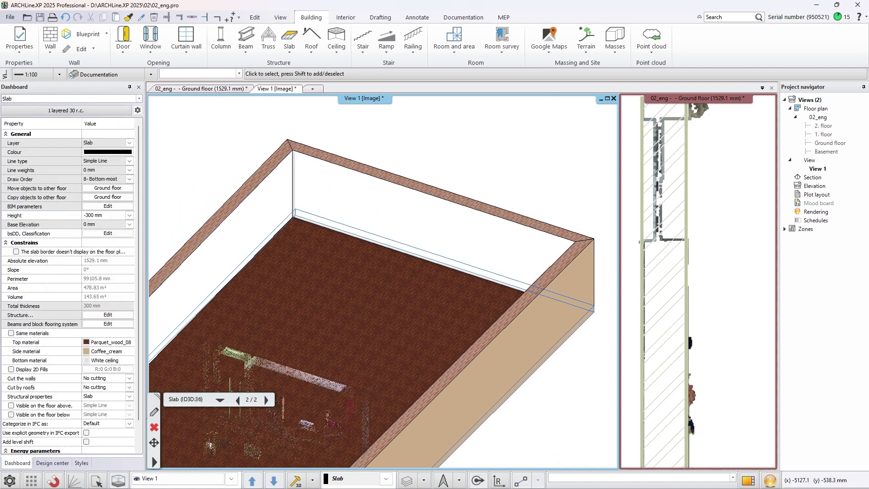
right_click(420, 309)
Hide the point cloud slice so only the modelled walls and slab remain in the 3D view
middle_click_drag(281, 413, 368, 365)
scroll(379, 339, "down", 2)
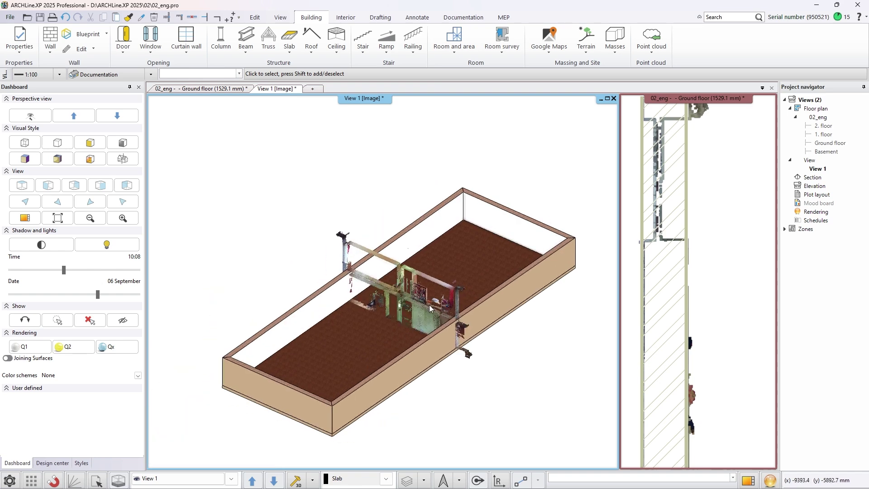
right_click(343, 237)
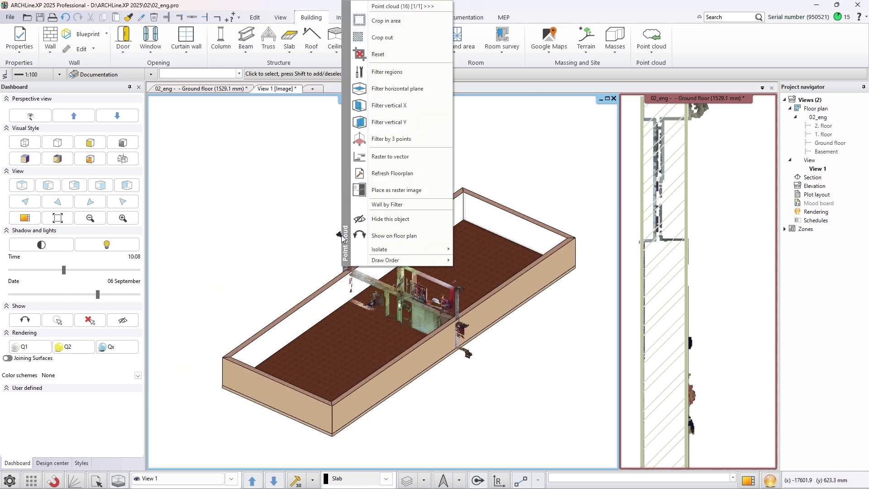
left_click(371, 222)
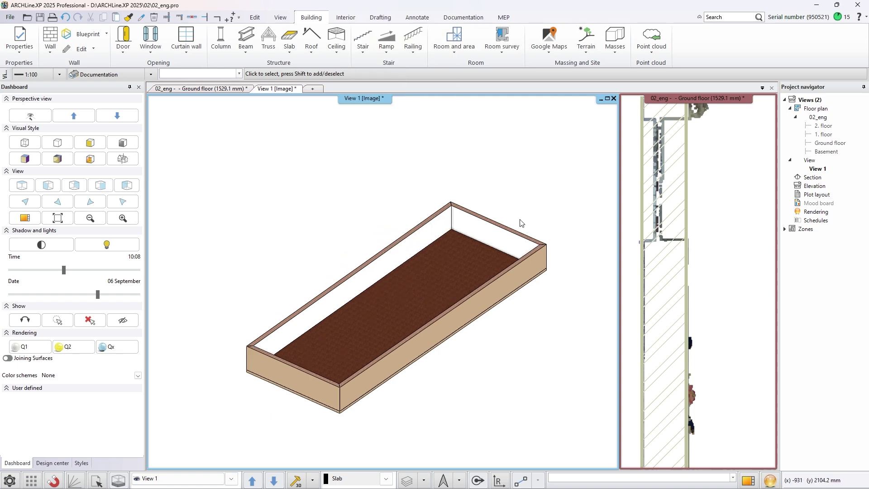
Copy all the ground floor walls and the slab to 1. floor
left_click_drag(566, 185, 210, 453)
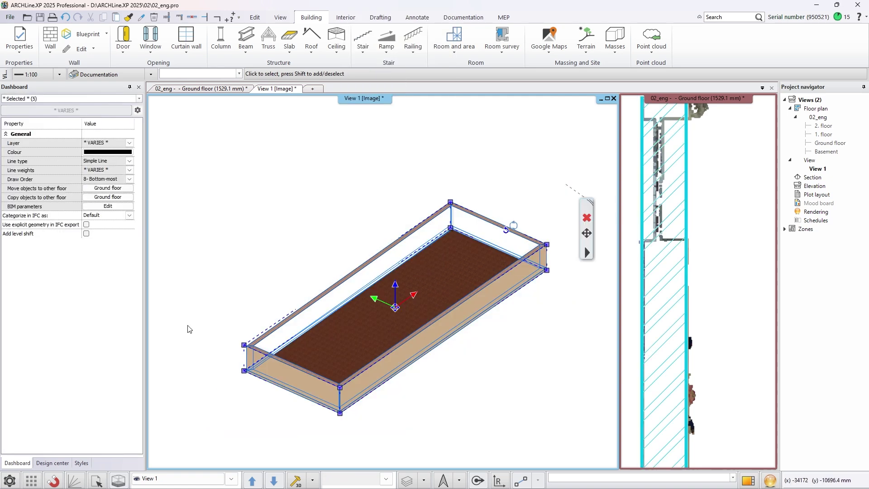
left_click(106, 197)
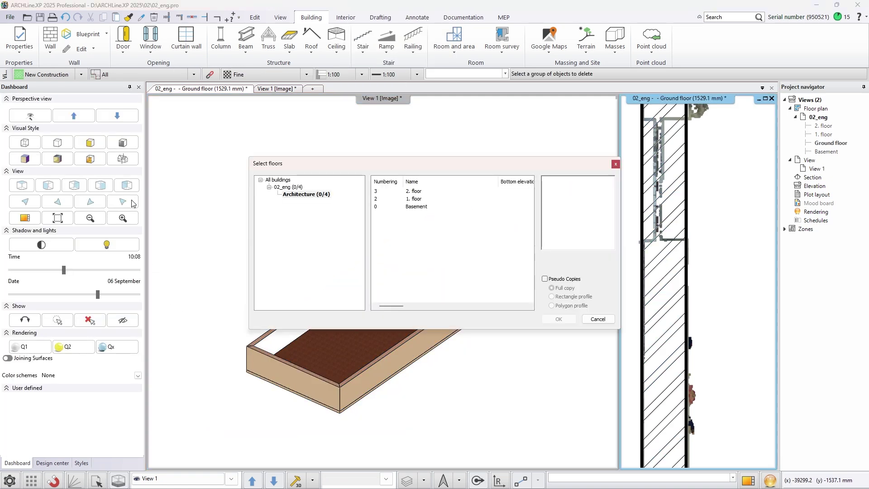
left_click(406, 200)
left_click(557, 319)
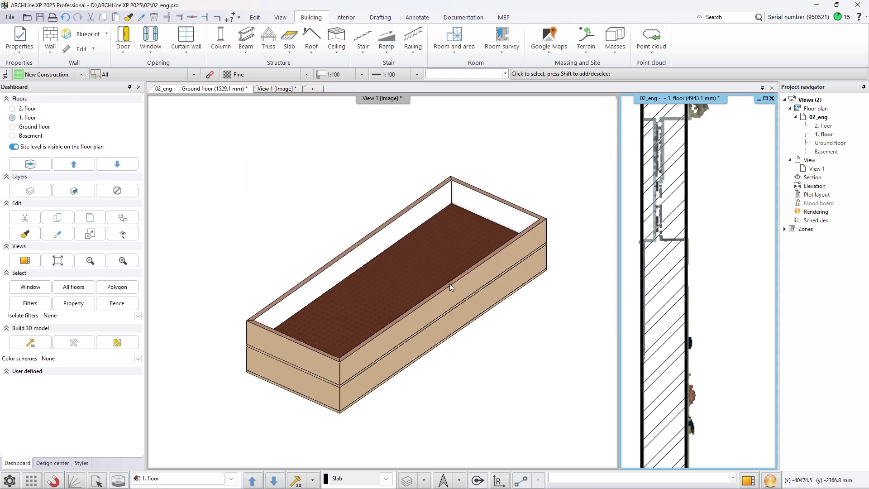
Create a roof by the walls on 1. floor, enclosing all exterior walls in the bounding rectangle
left_click(313, 51)
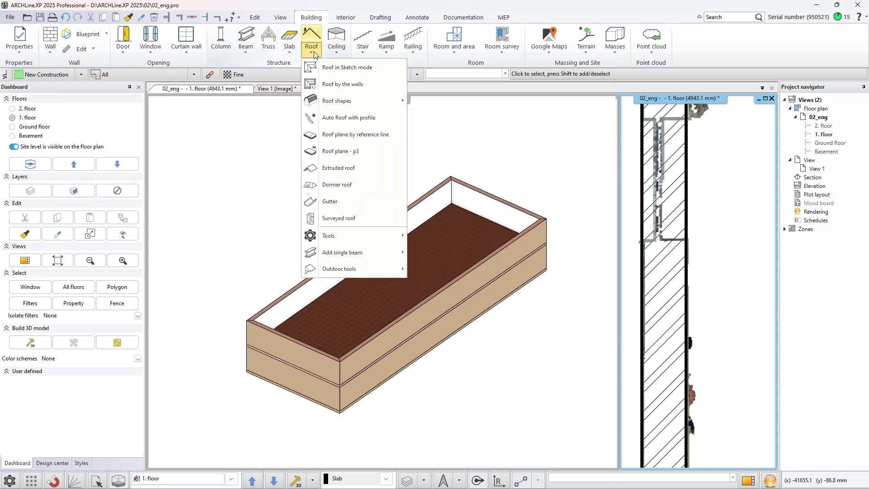
left_click(324, 67)
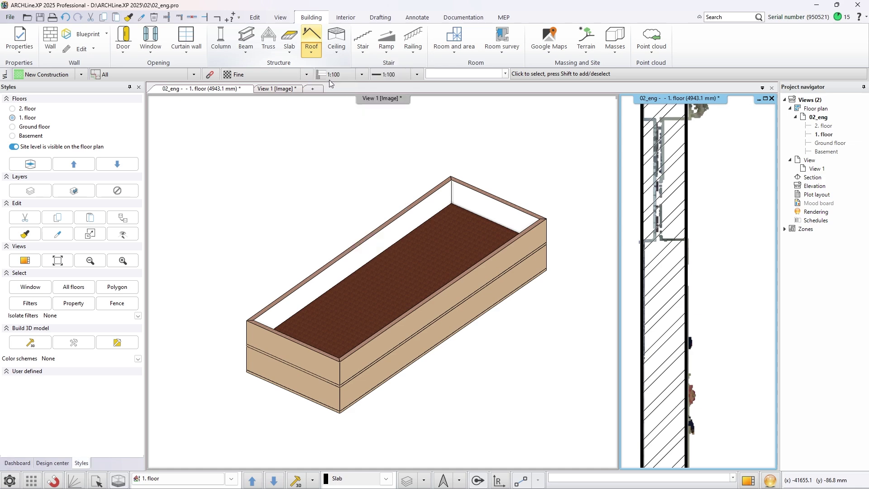
scroll(664, 295, "down", 8)
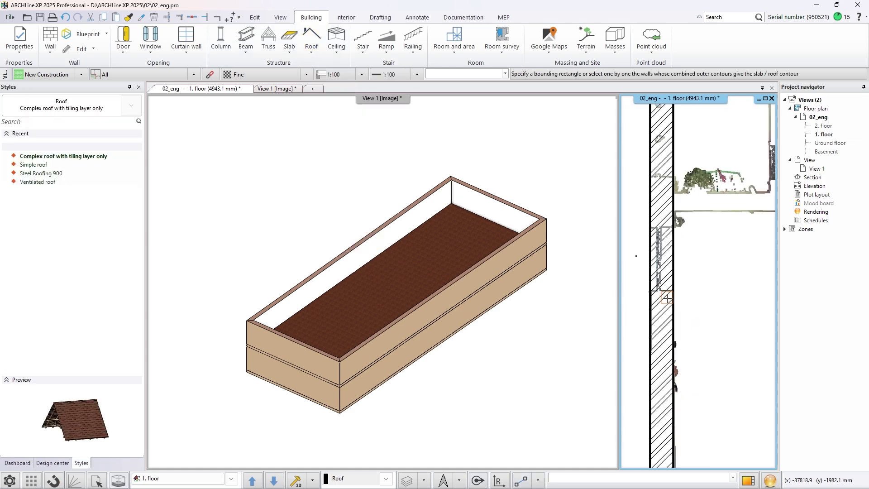
scroll(664, 294, "down", 4)
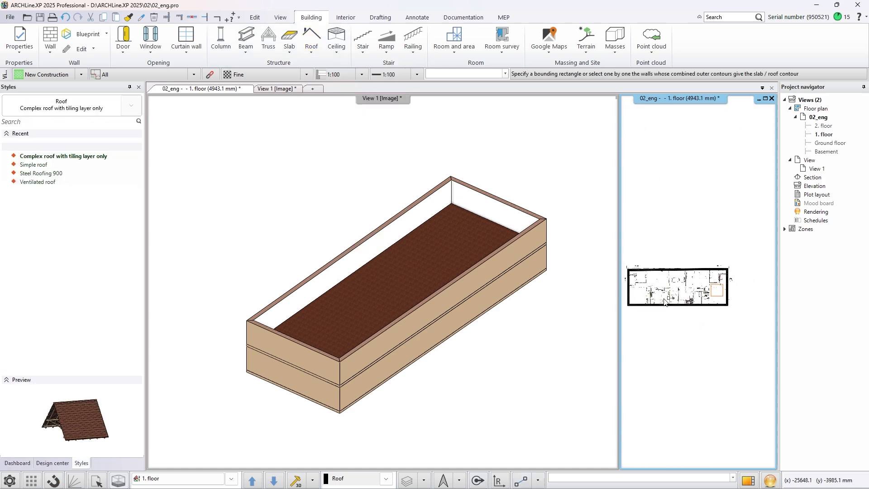
left_click(626, 250)
left_click(736, 338)
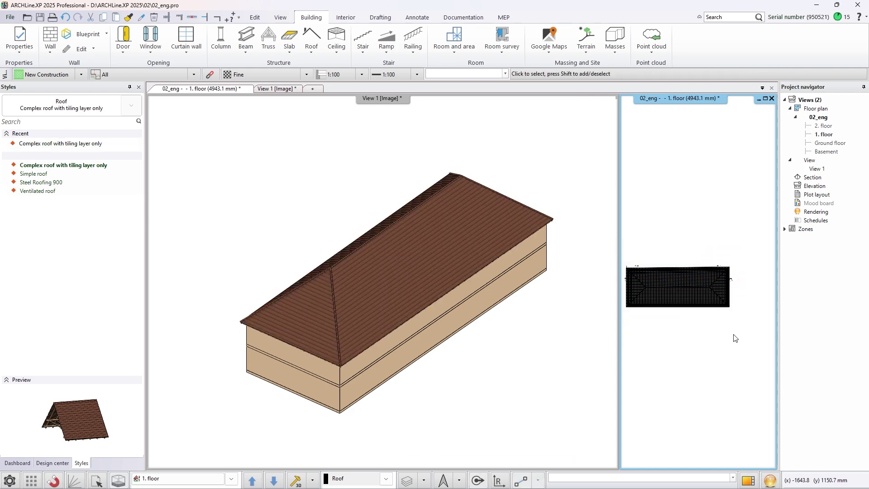
Change both short sides of the roof to gable ends and apply a main slope of 13° to all planes
left_click(681, 285)
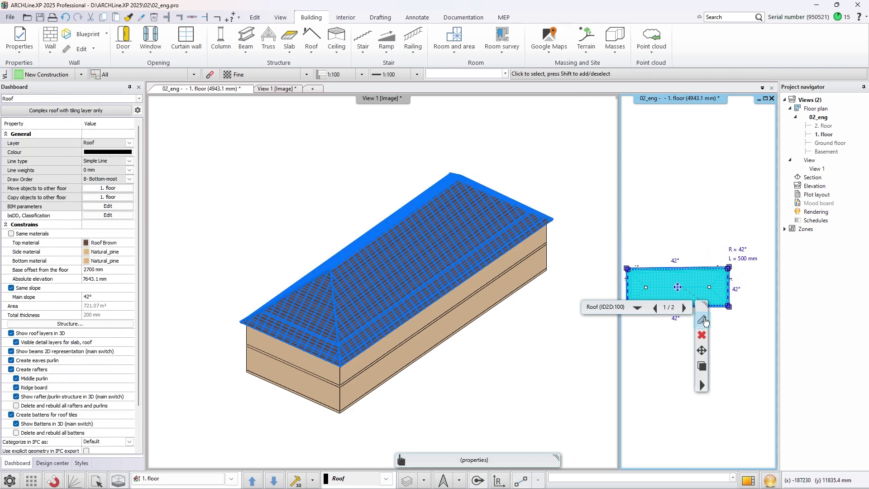
key("Escape")
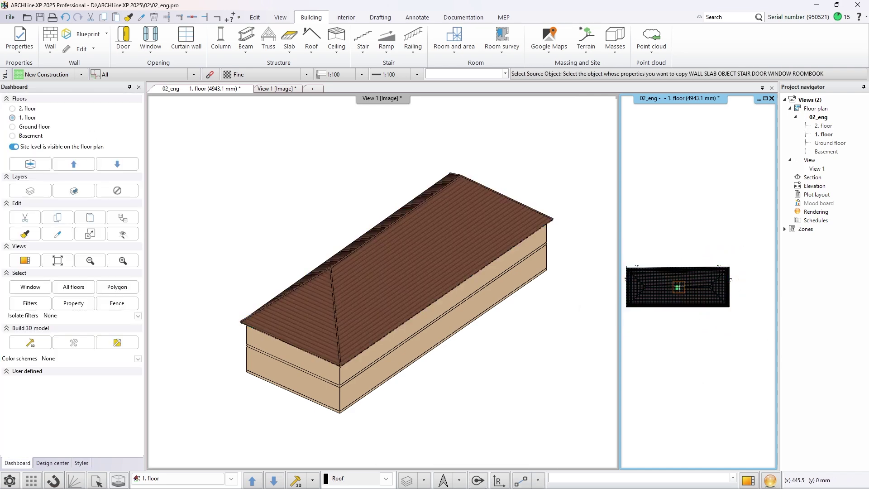
left_click(678, 286)
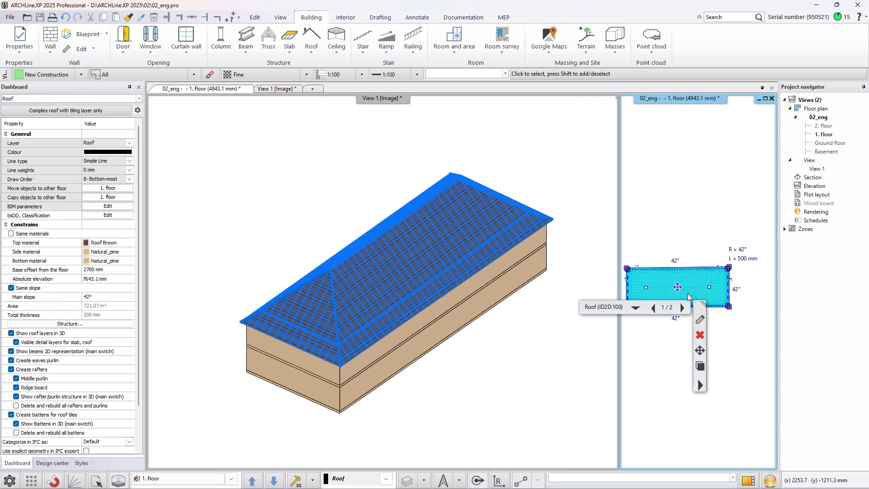
left_click(699, 320)
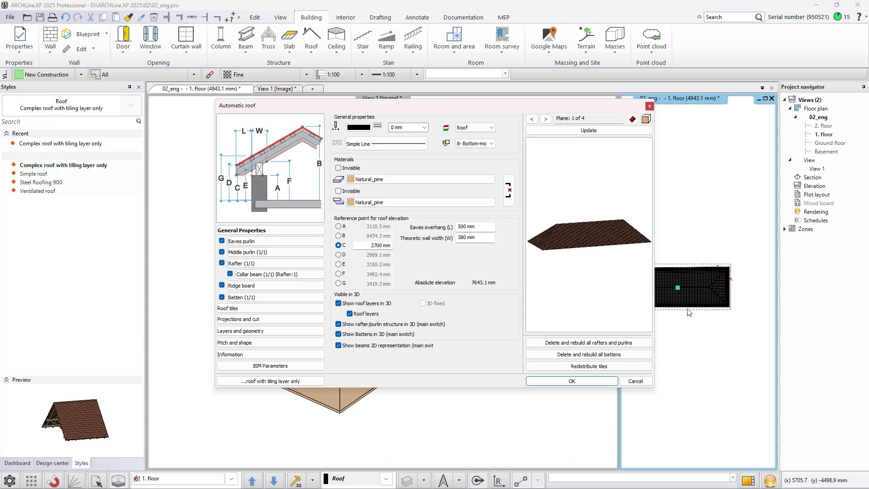
left_click(270, 342)
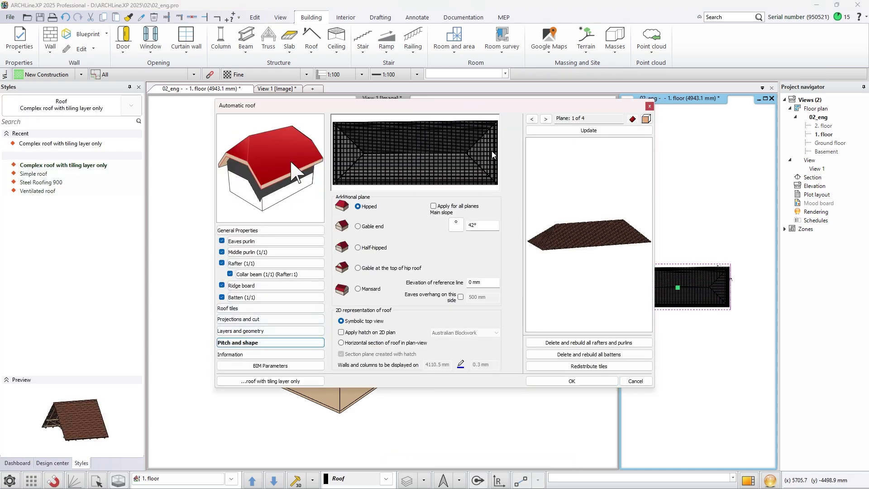
left_click(358, 227)
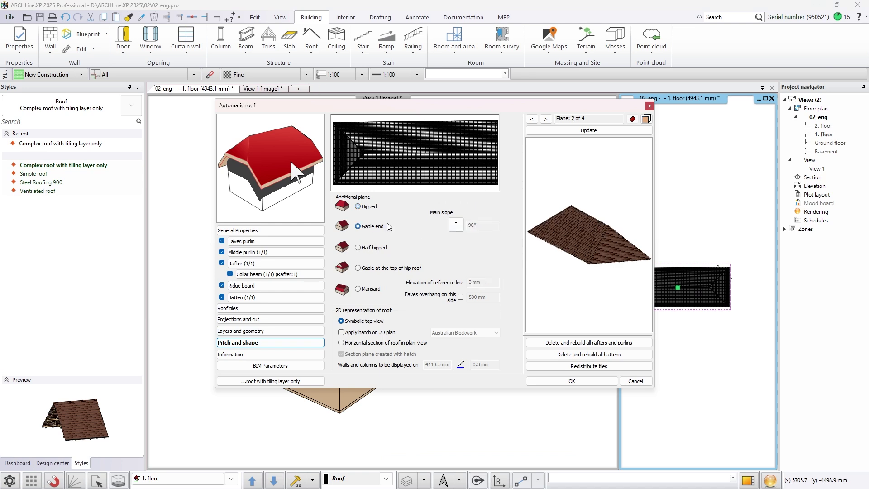
left_click(382, 144)
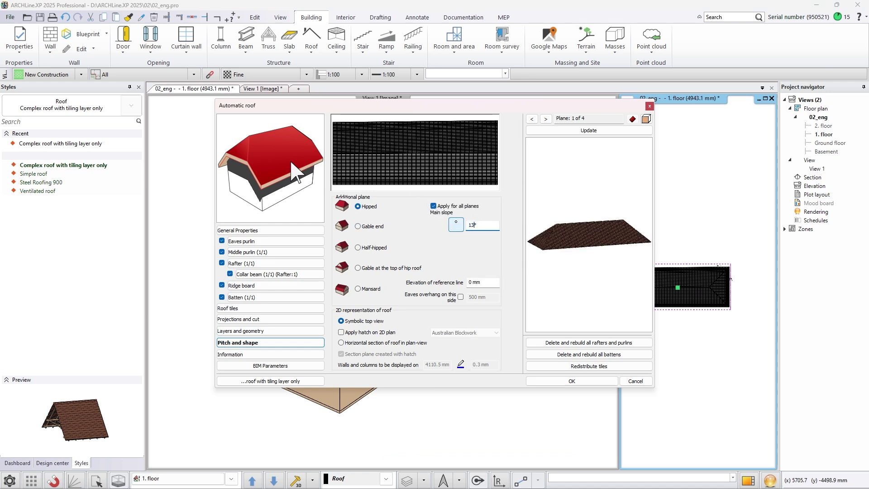
left_click(626, 132)
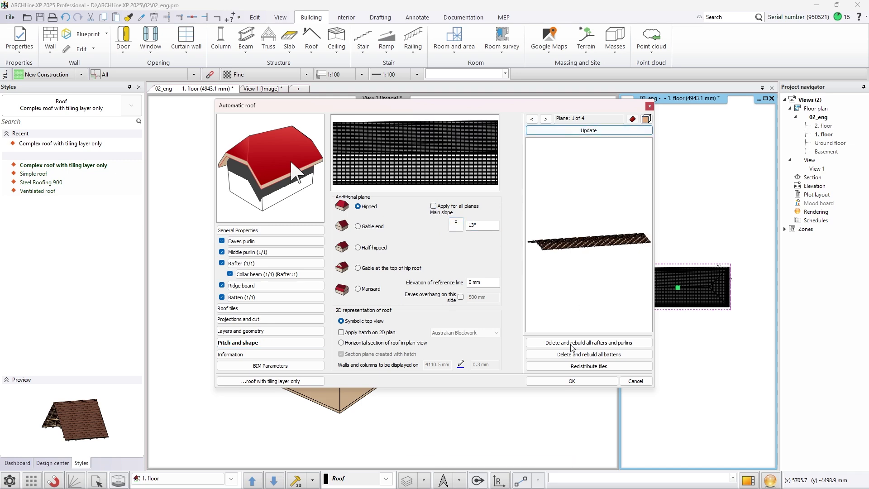
left_click(572, 381)
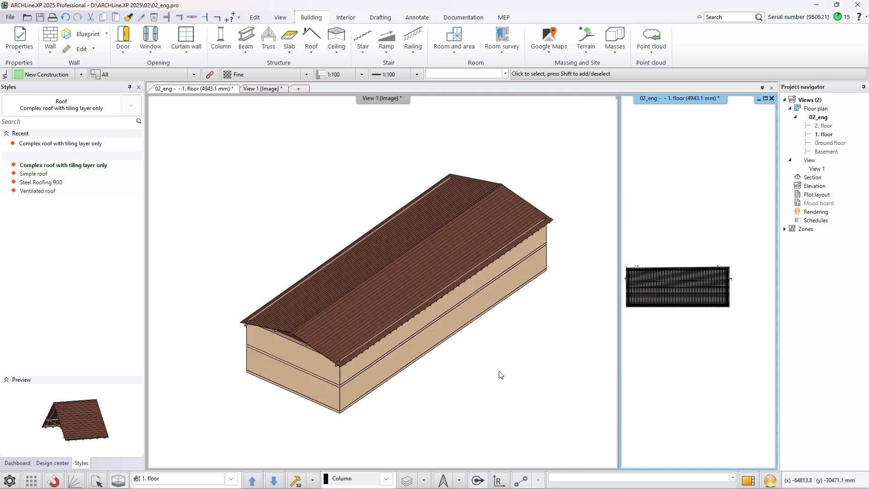
Show the hidden point cloud again in the 3D view and turn its filters off
left_click(652, 48)
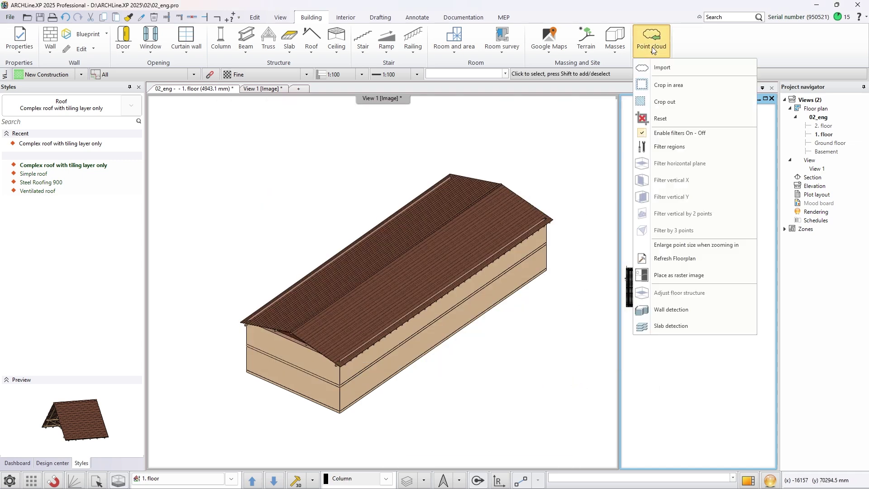
left_click(653, 48)
left_click(508, 357)
left_click(17, 463)
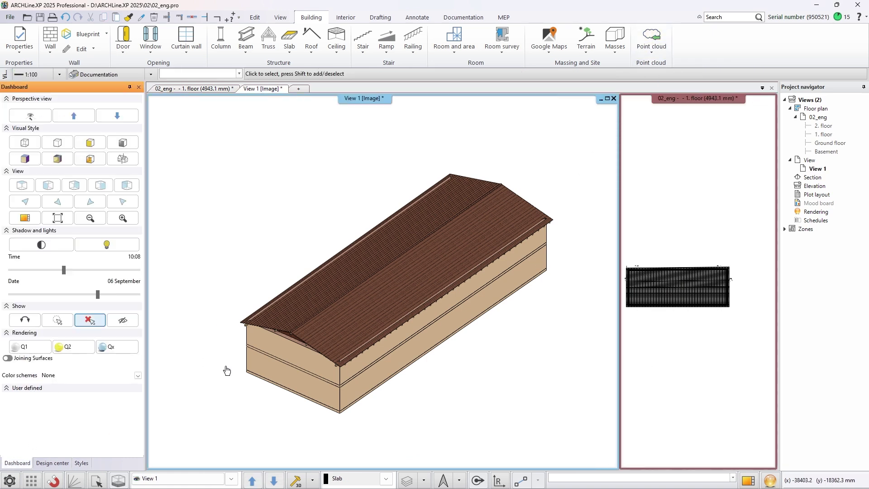
left_click(662, 51)
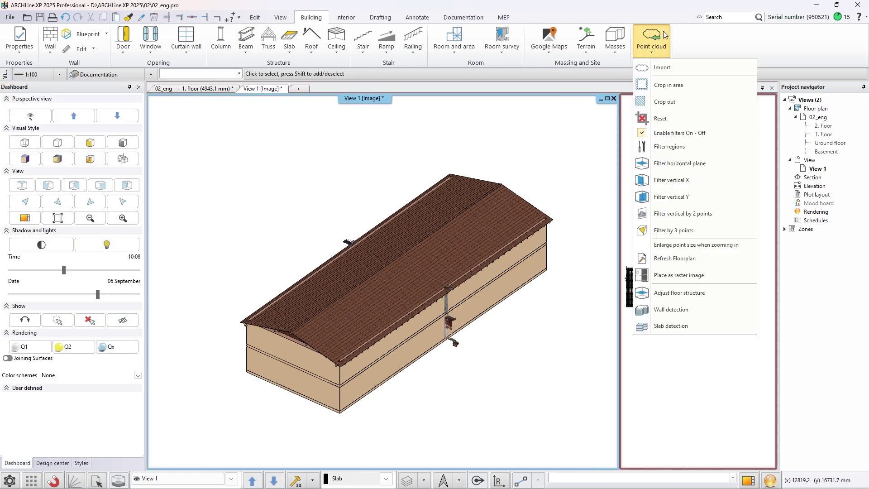
left_click(652, 134)
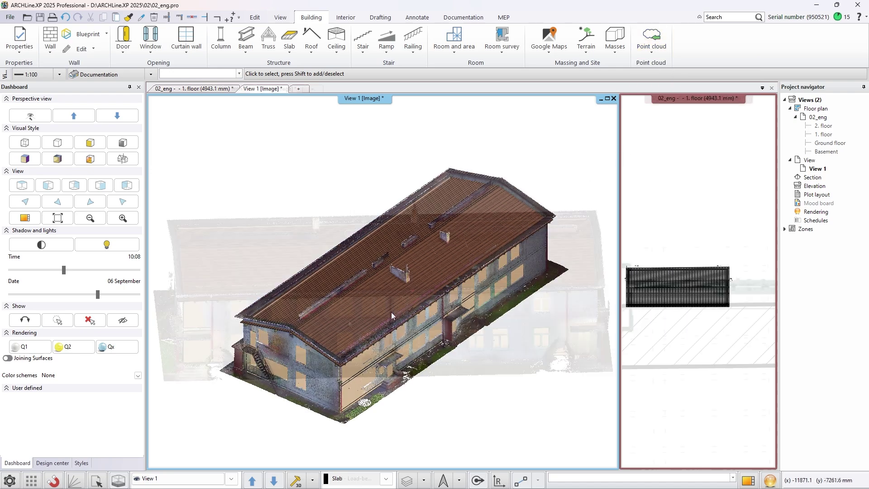
Place a single 1200 mm x 1500 mm window in the ground floor's long exterior wall, at the scanned window beside the entrance
middle_click_drag(367, 319, 367, 310)
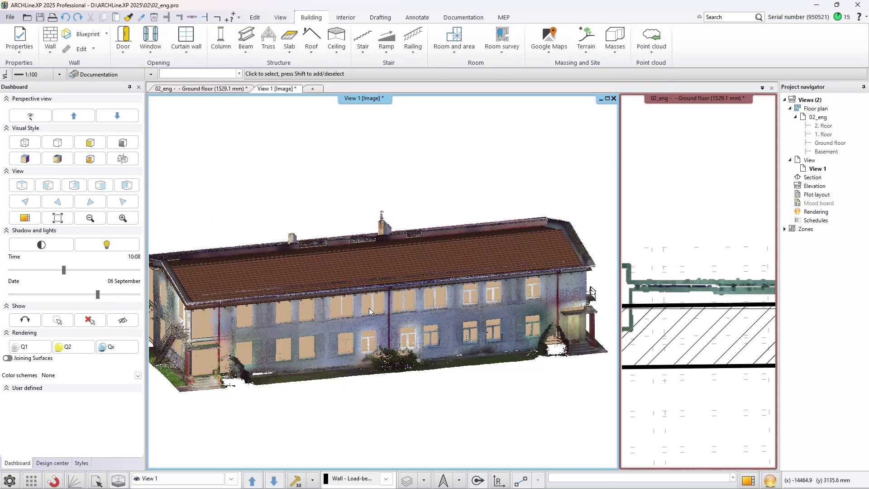
scroll(368, 309, "down", 1)
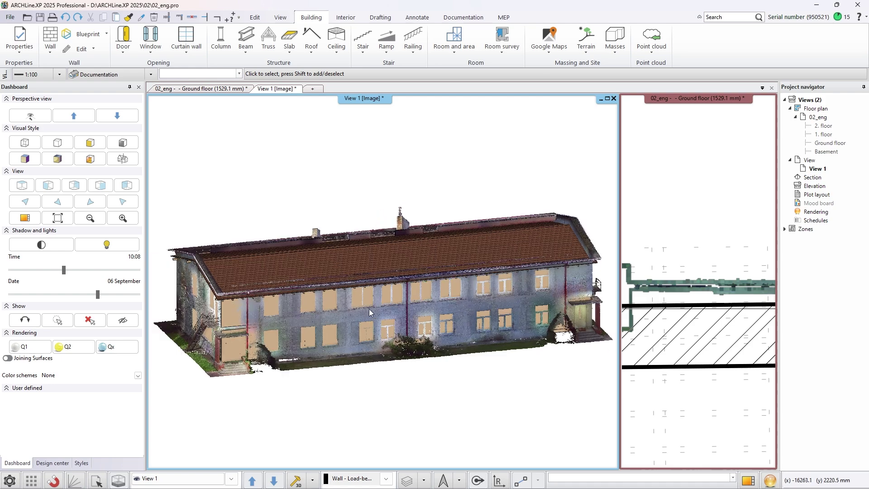
left_click(156, 47)
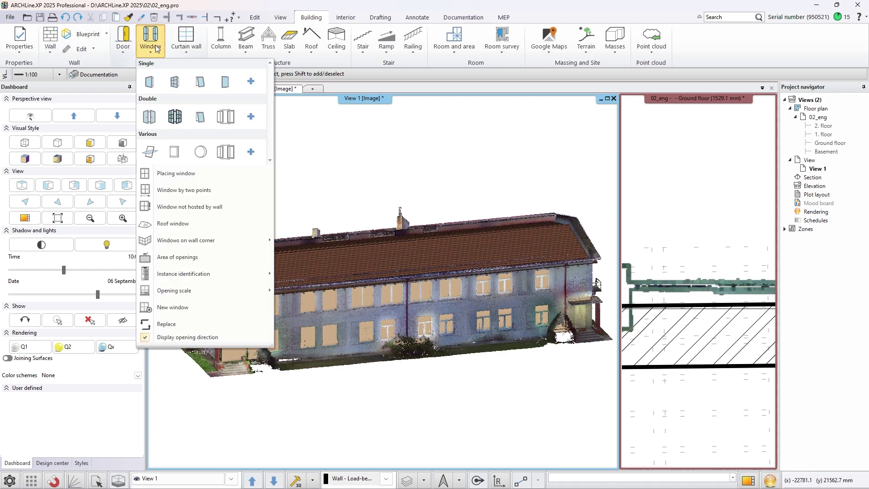
left_click(151, 84)
scroll(544, 310, "up", 2)
scroll(441, 305, "up", 3)
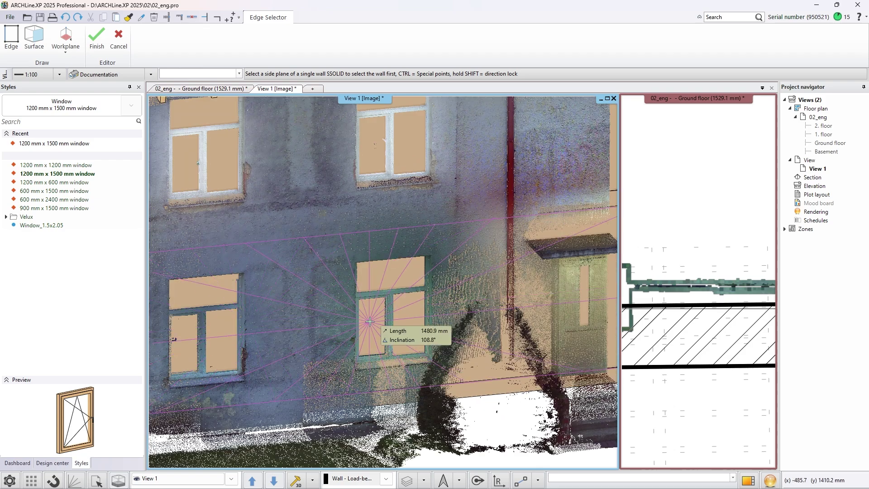
left_click(366, 337)
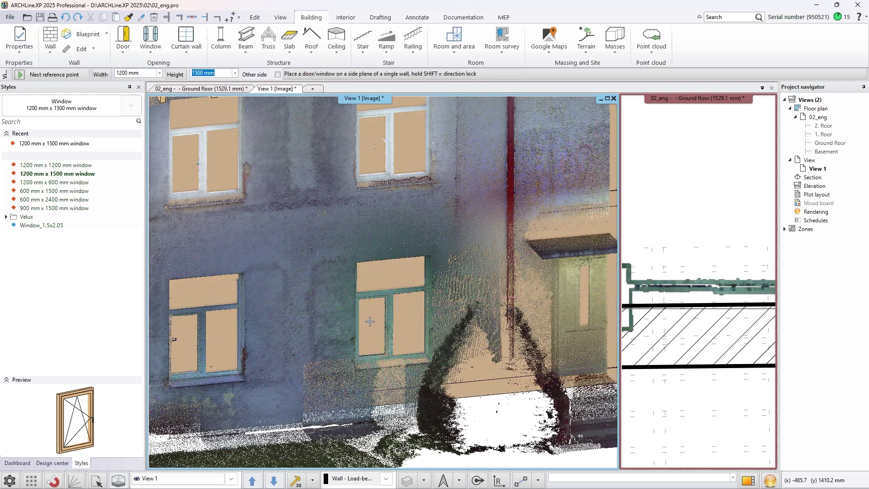
left_click(358, 347)
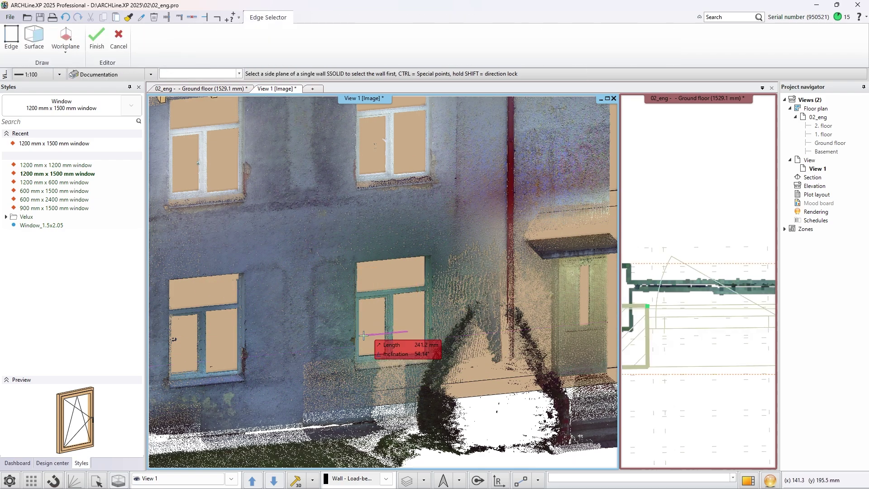
scroll(358, 348, "up", 3)
key("Escape")
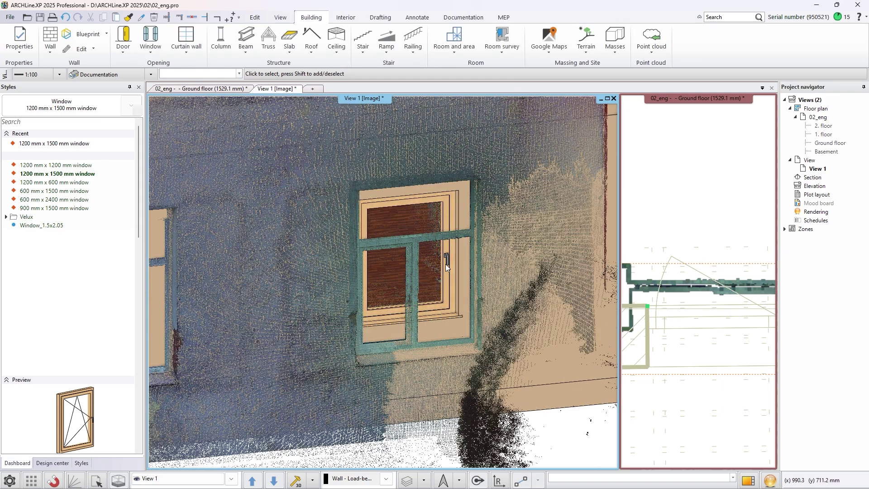
Select the newly placed ground floor window beside the entrance and set its base elevation to 600 mm
left_click(445, 265)
left_click(409, 250)
left_click(425, 258)
left_click(447, 272)
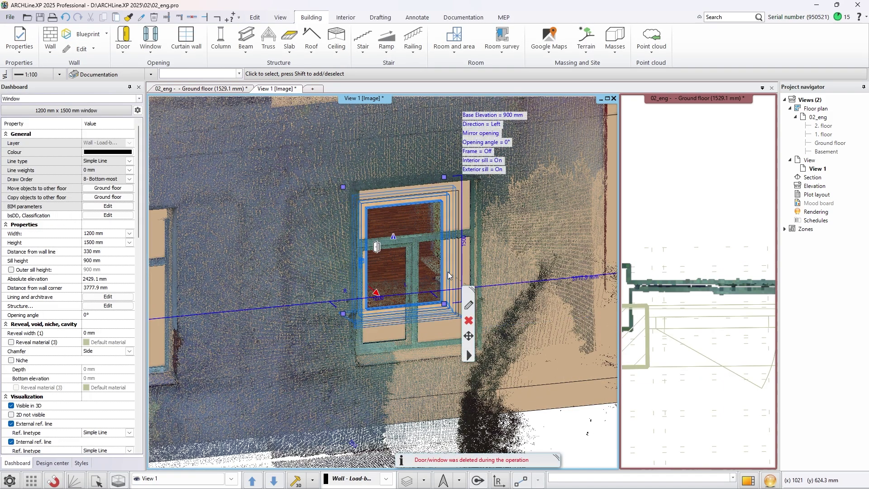
left_click(509, 114)
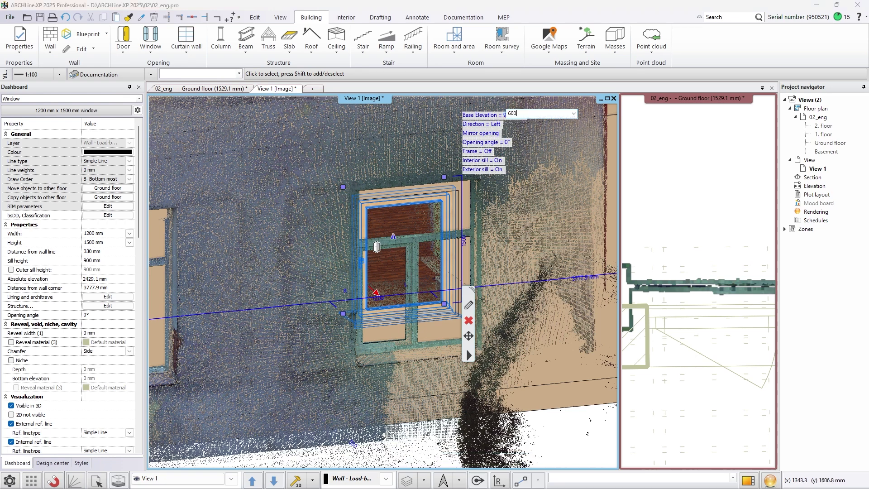
type("600")
key("Return")
Resize the window from its lower corner to the scanned opening's side edge, making it about 1431 mm wide
left_click(445, 329)
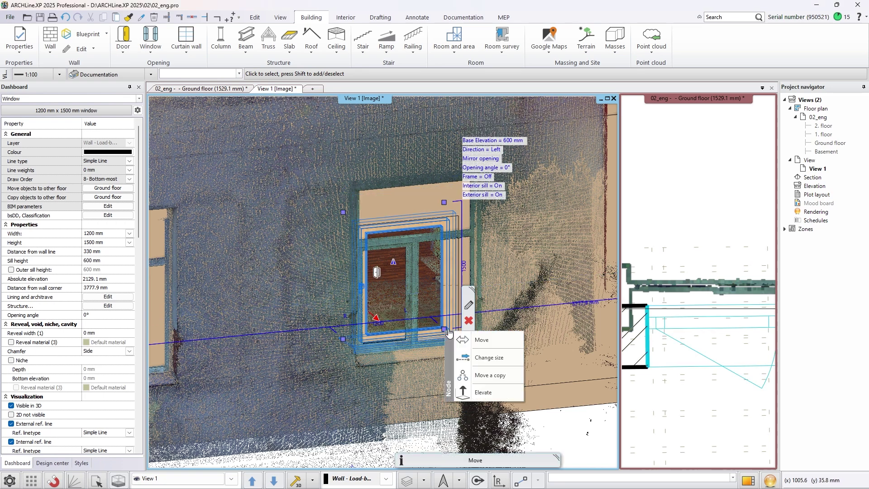
left_click(488, 357)
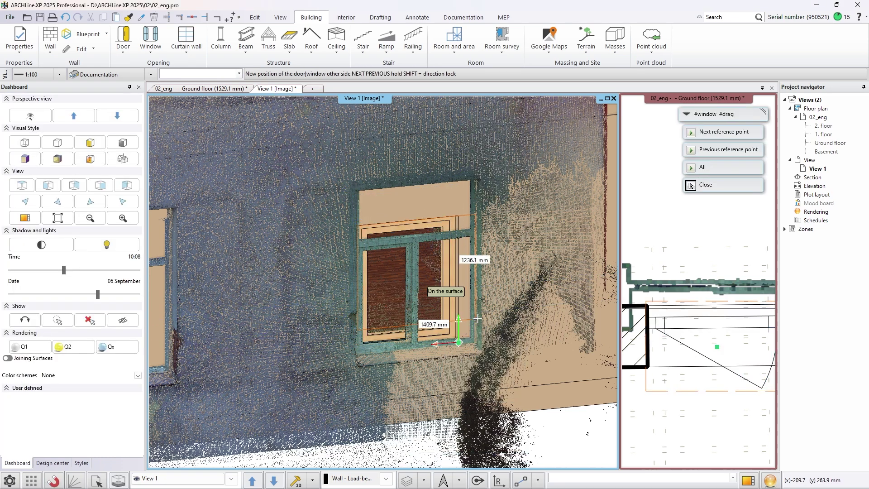
left_click(691, 186)
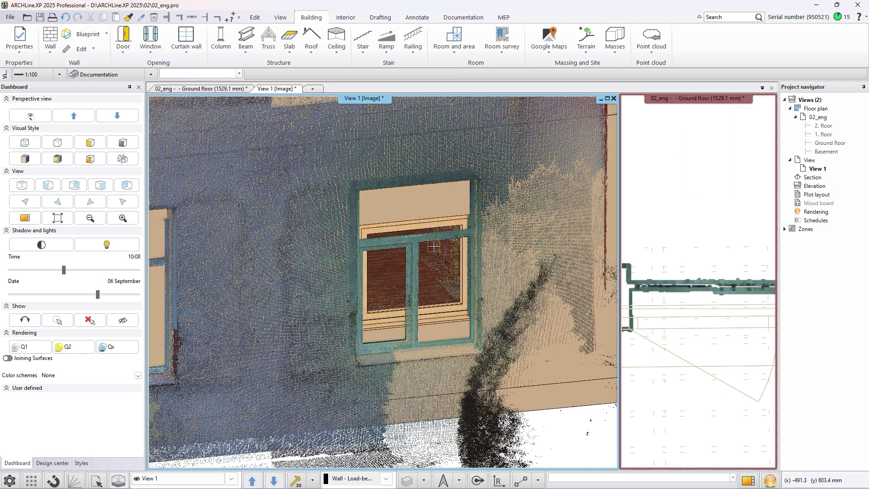
Stretch the window's upper and lower edges to the scanned opening, giving a height of about 2004 mm and sill of about 629 mm
left_click(421, 224)
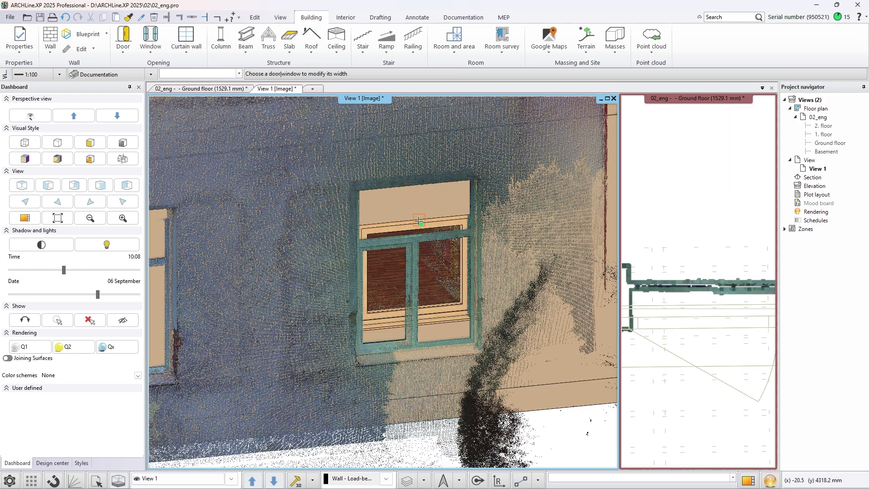
left_click(419, 220)
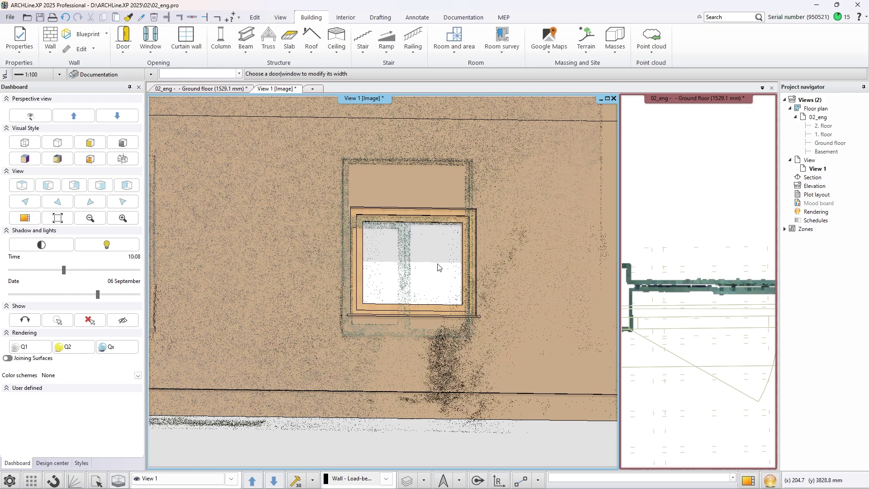
left_click(417, 208)
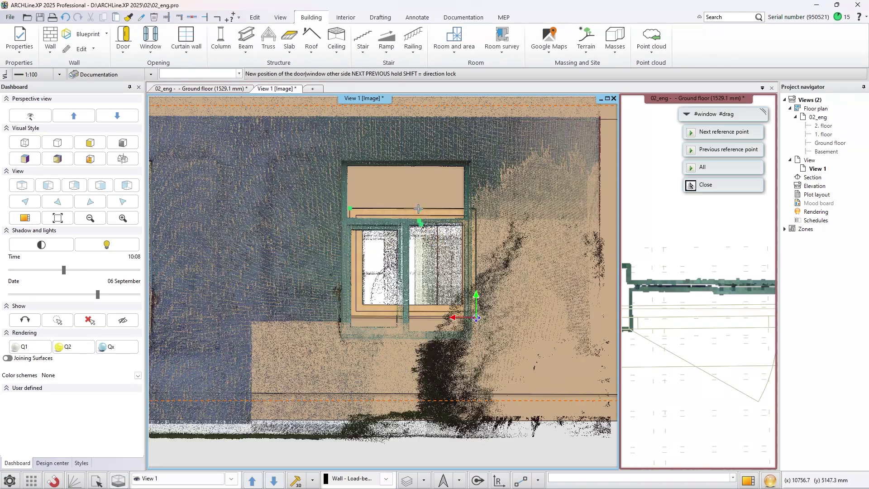
left_click(421, 160)
left_click(431, 317)
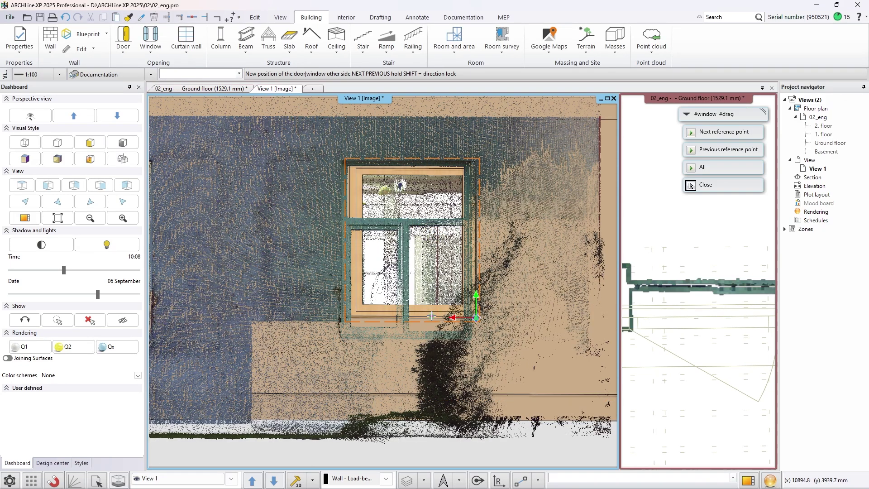
left_click(427, 339)
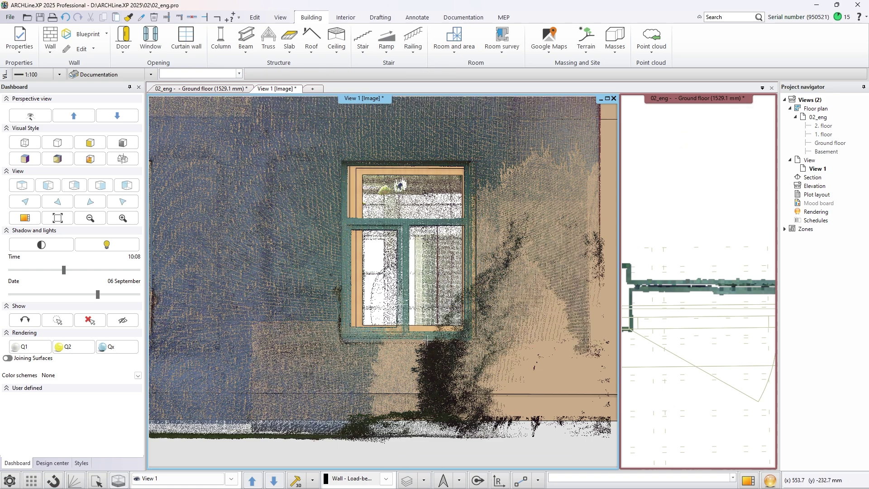
Replace the window's model with the standard double type "T division + rectangle" in its properties
left_click(418, 282)
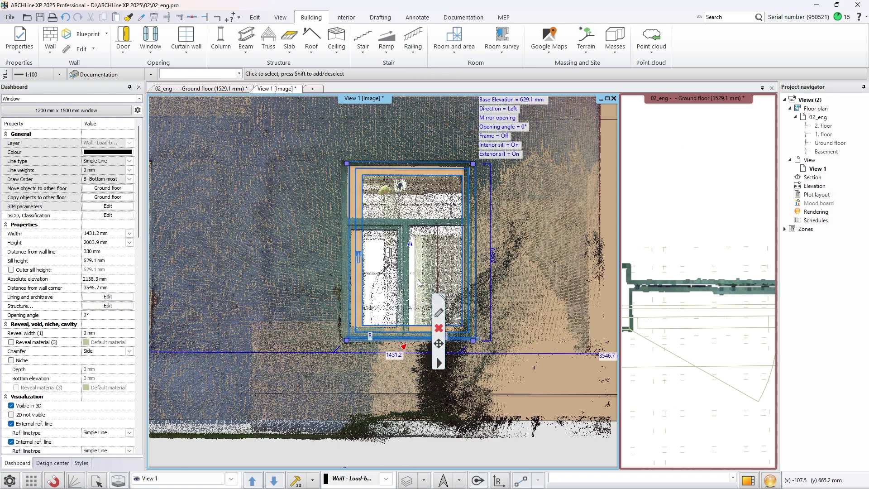
left_click(438, 313)
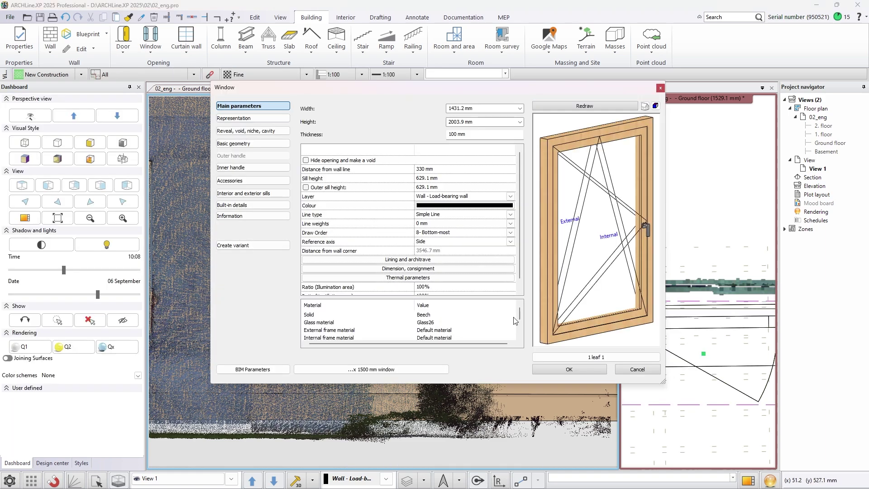
left_click(598, 358)
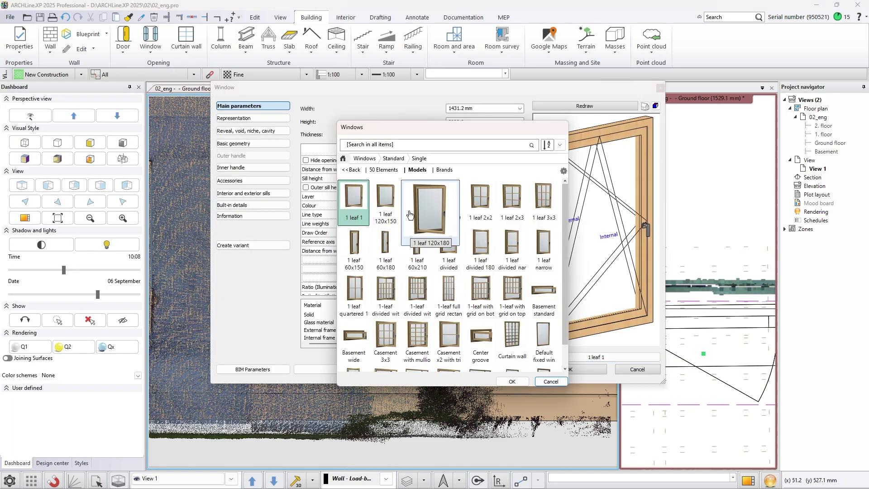
left_click(365, 159)
left_click(384, 246)
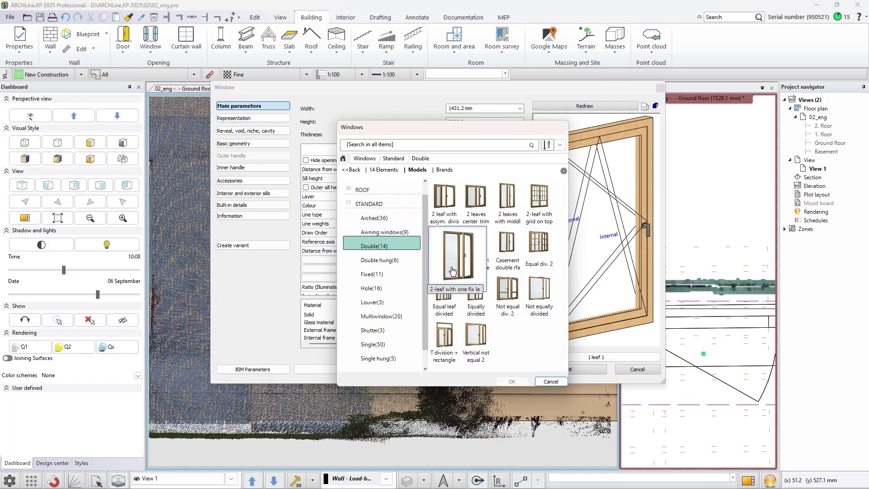
left_click(461, 349)
left_click(512, 381)
left_click(457, 258)
left_click(561, 371)
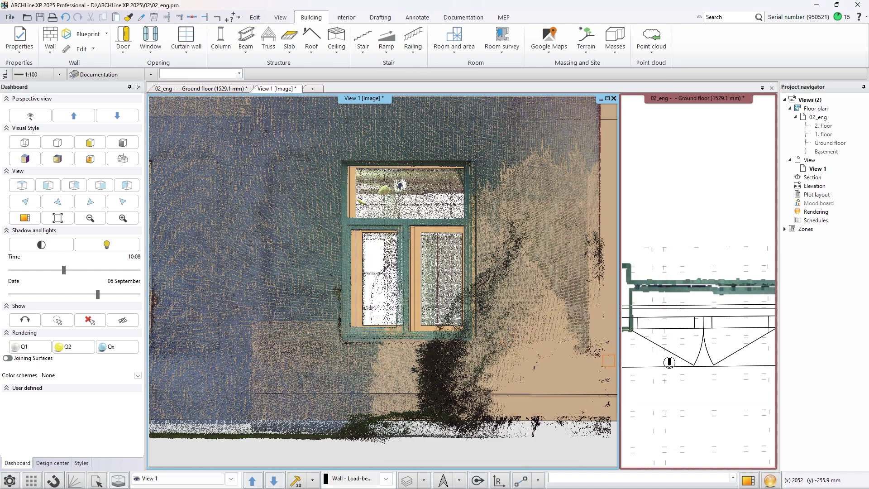
Move the window along the wall in the ground floor plan to the scanned opening's edge, about 3622 mm from the wall corner
left_click(646, 344)
left_click(653, 344)
left_click(632, 302)
left_click(663, 311)
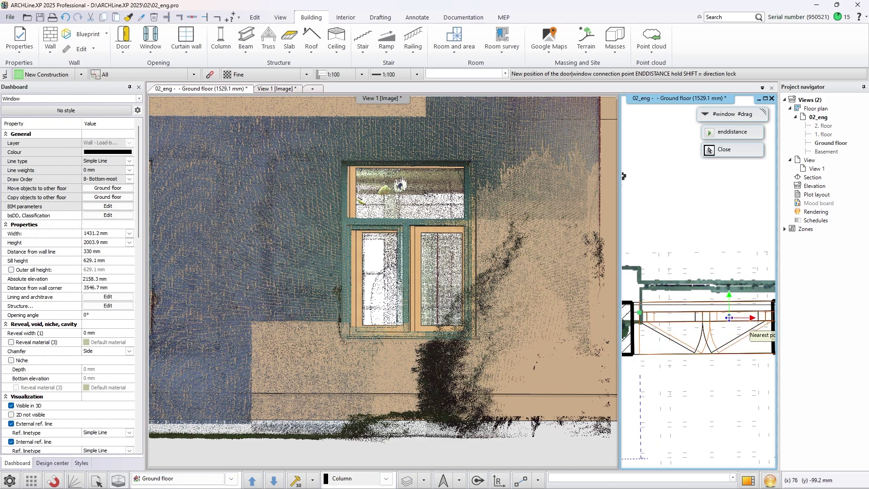
left_click(650, 347)
middle_click_drag(343, 339, 429, 351)
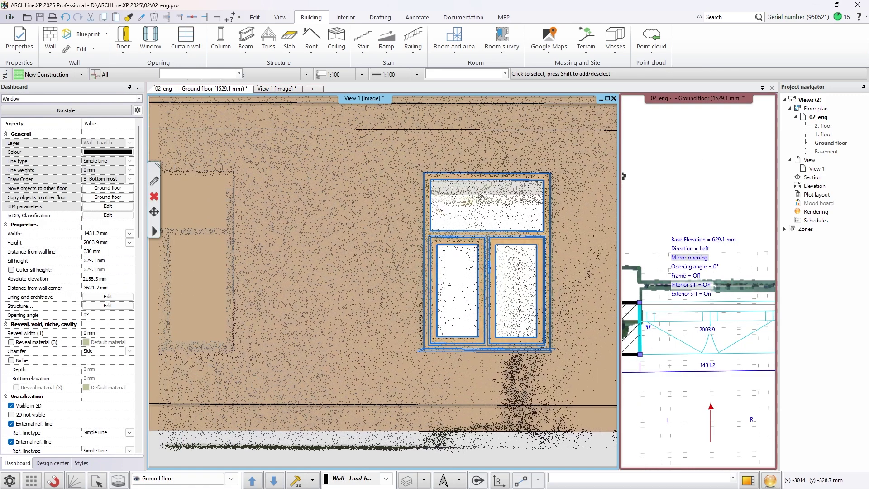
key("Escape")
Start creating a similar window from the finished one for the neighbouring scanned openings
scroll(443, 306, "down", 3)
right_click(432, 293)
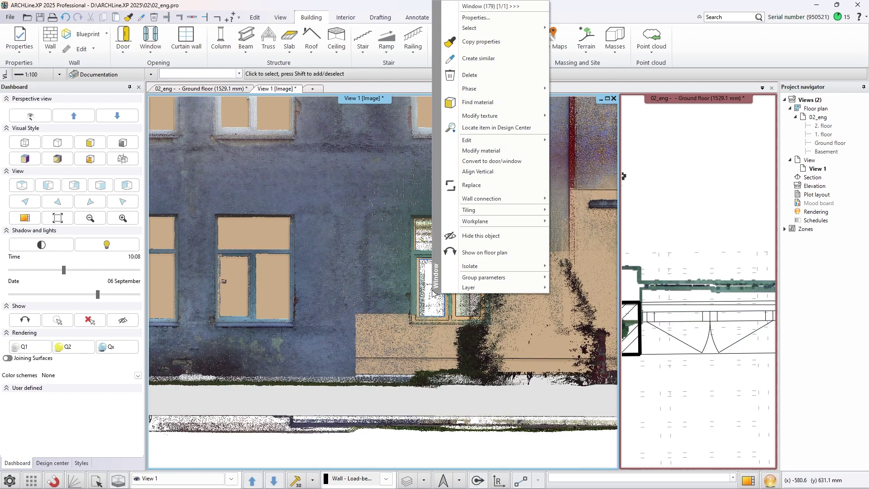
left_click(498, 64)
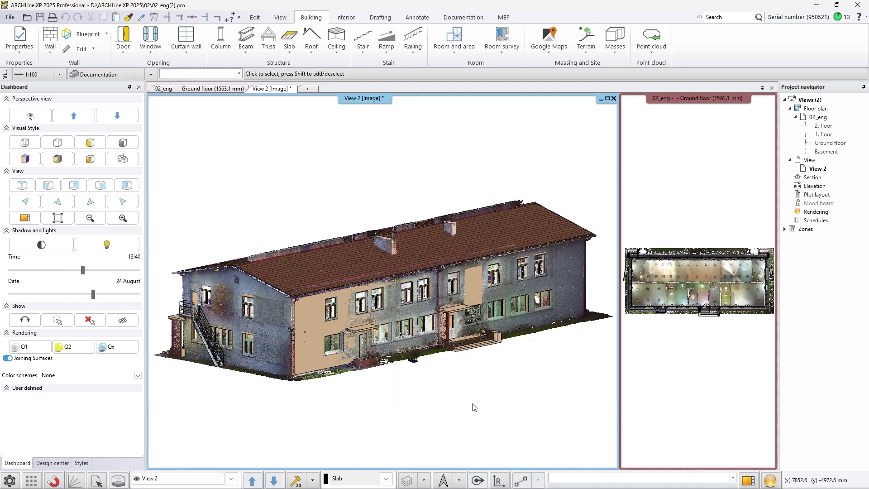
Hide the point cloud in the completed building's 3D view and look at the model from its other sides
right_click(316, 385)
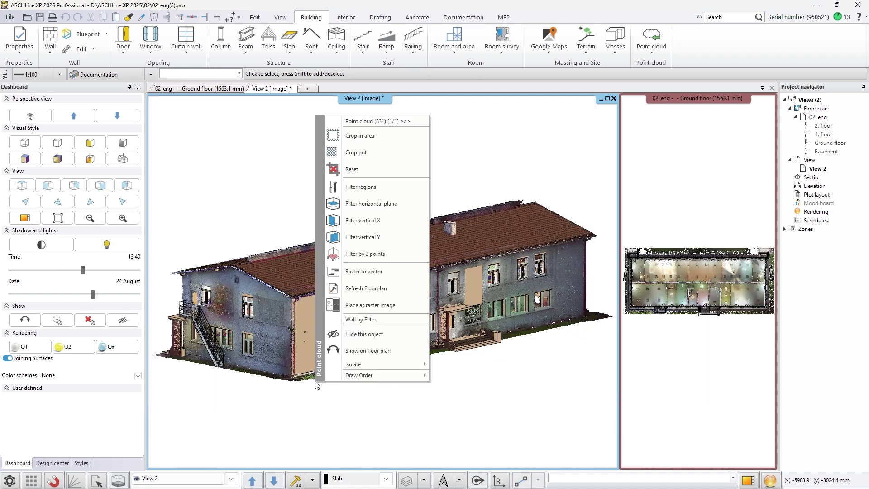
left_click(360, 334)
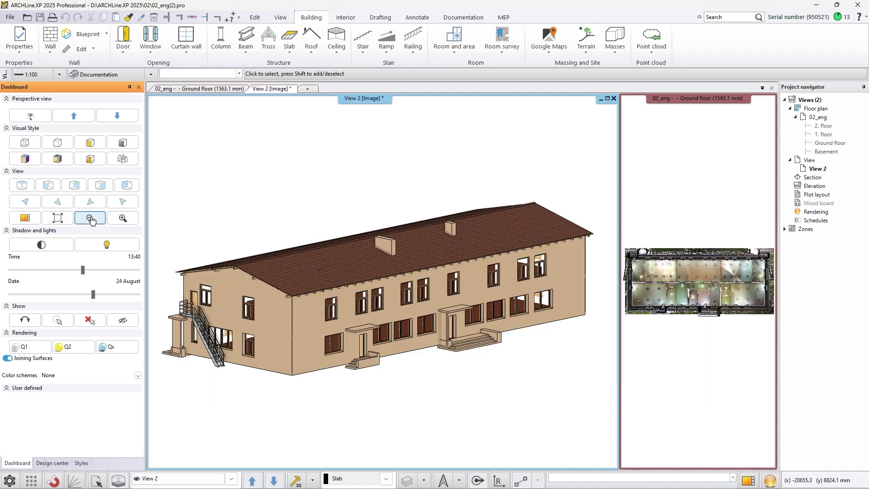
left_click(93, 202)
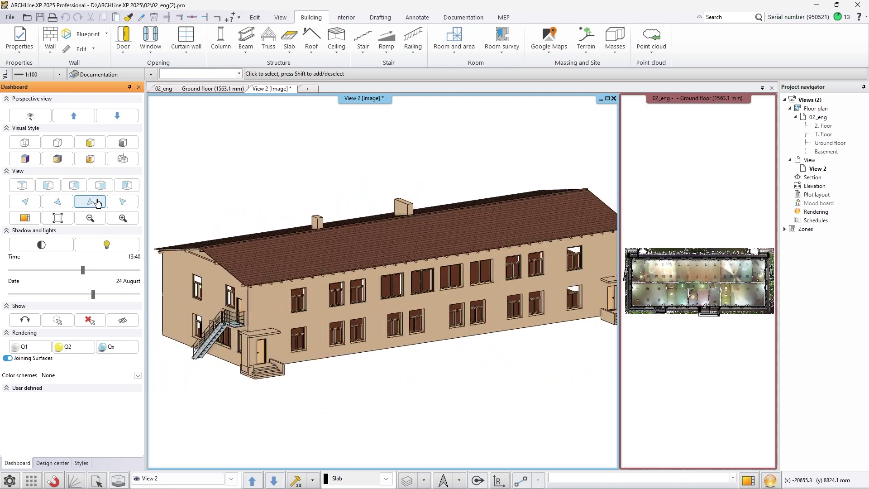
left_click(55, 202)
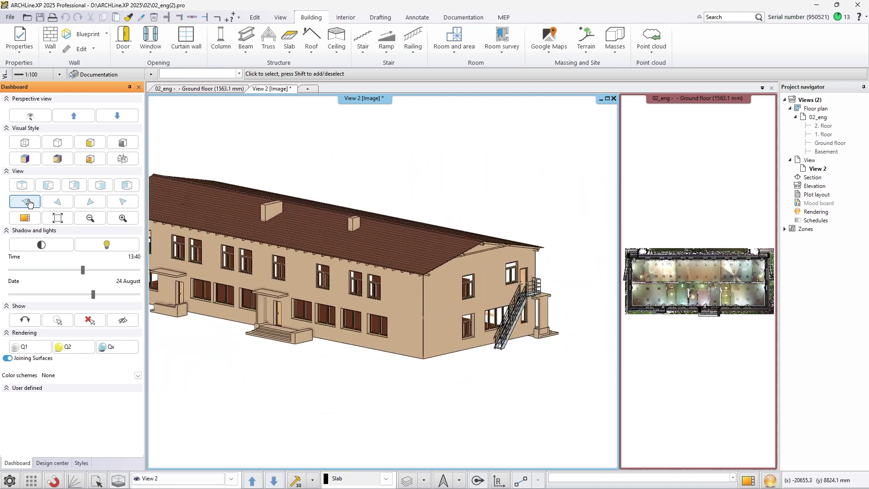